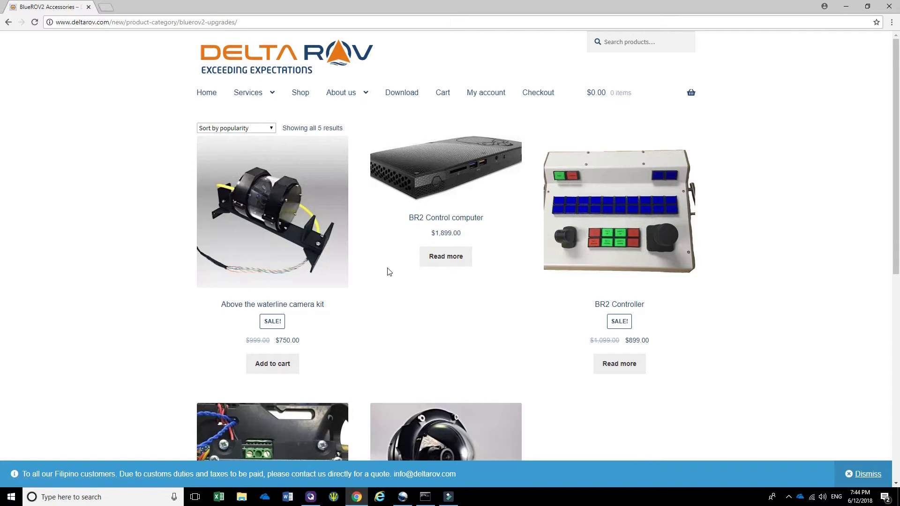
# Scroll the Delta ROV BlueROV2 upgrades page down to the rear facing camera and back up
pyautogui.scroll(-1, 386, 276)
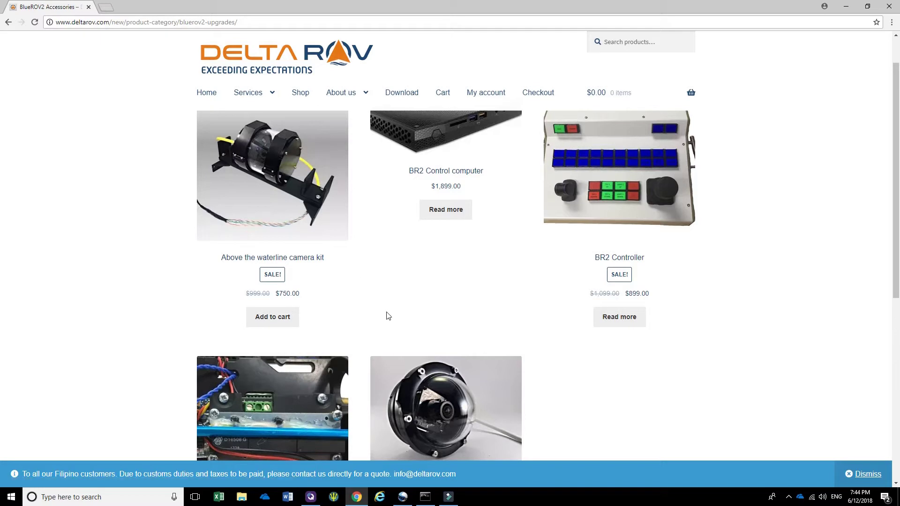
pyautogui.scroll(-1, 391, 307)
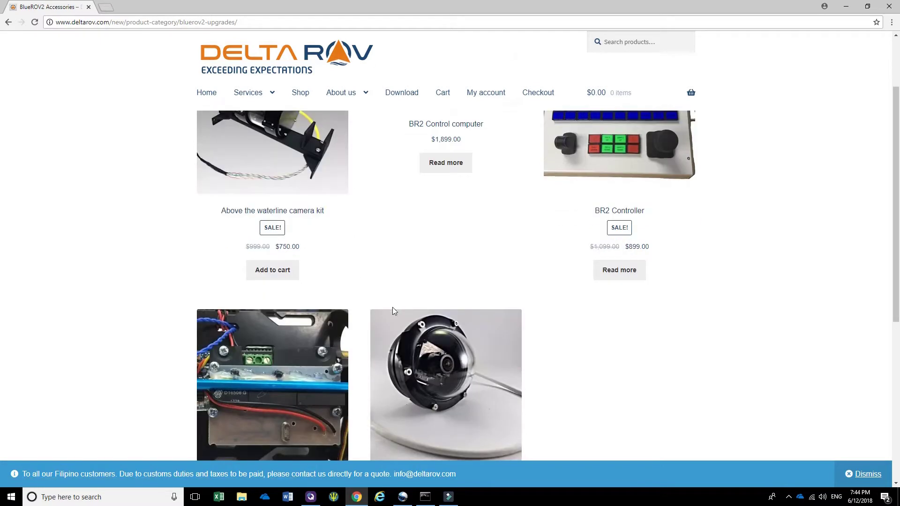
pyautogui.scroll(-1, 424, 324)
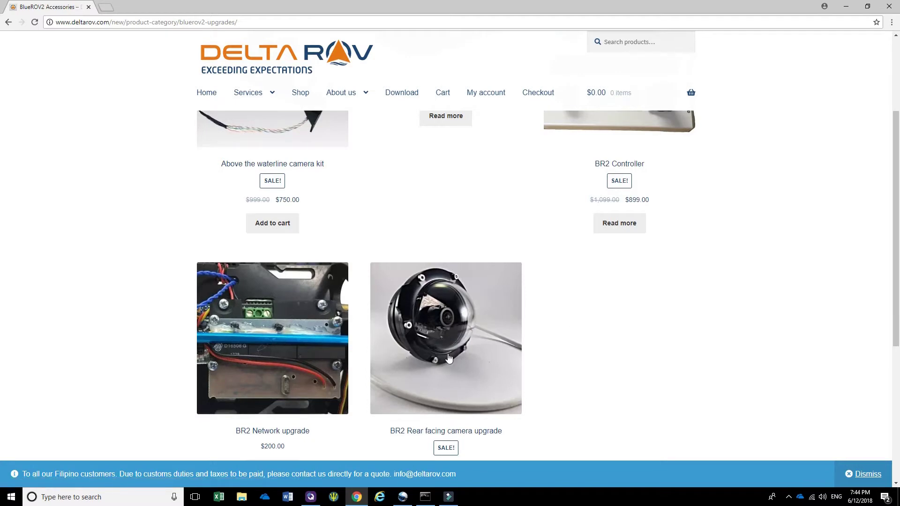
pyautogui.scroll(3, 421, 364)
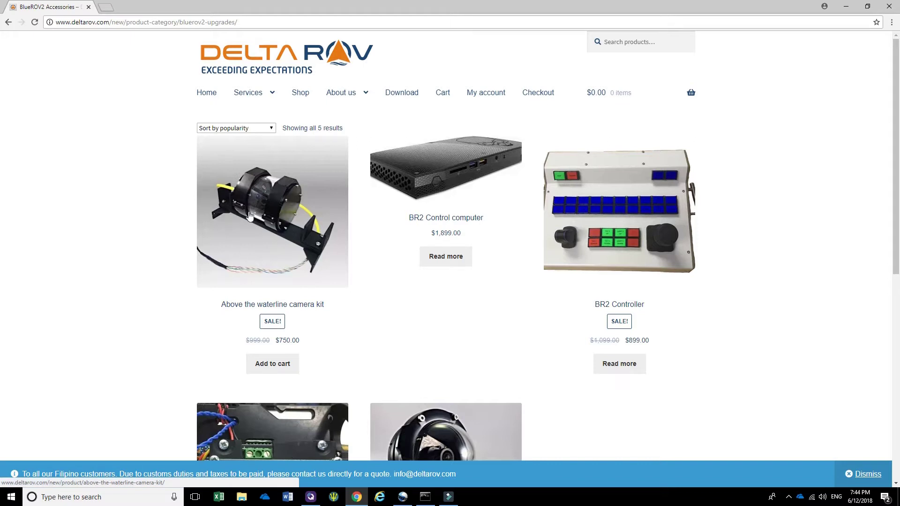
# Minimize Chrome, launch Oceanvault Recorder and load the CAM88 Above The Waterline Camera preset in VIDEO IN
pyautogui.click(852, 9)
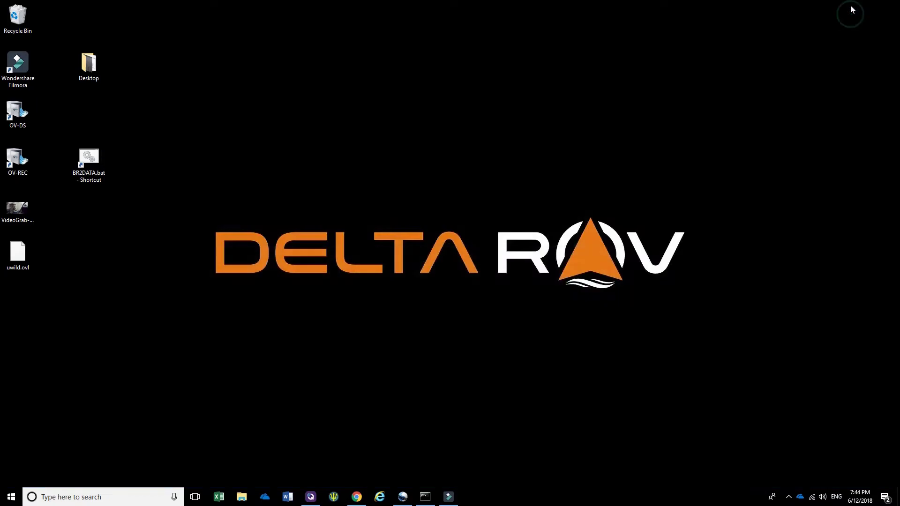
pyautogui.doubleClick(17, 164)
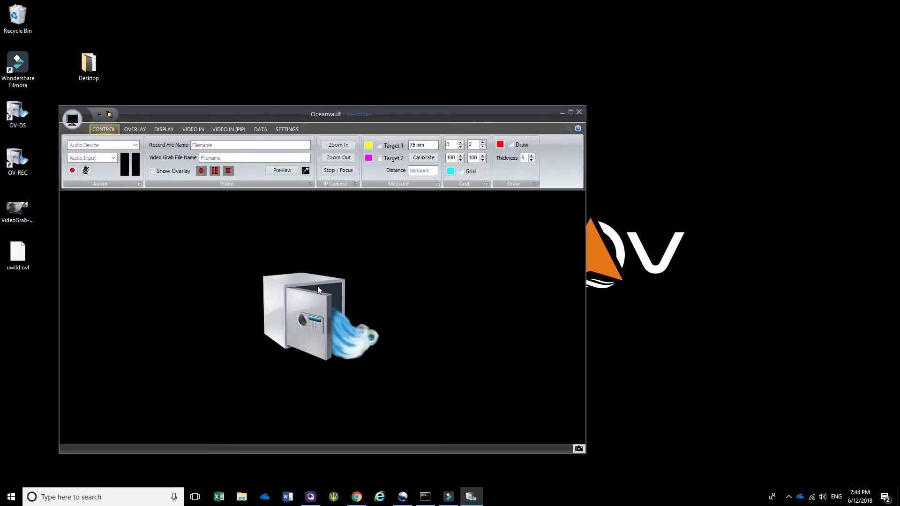
pyautogui.click(193, 130)
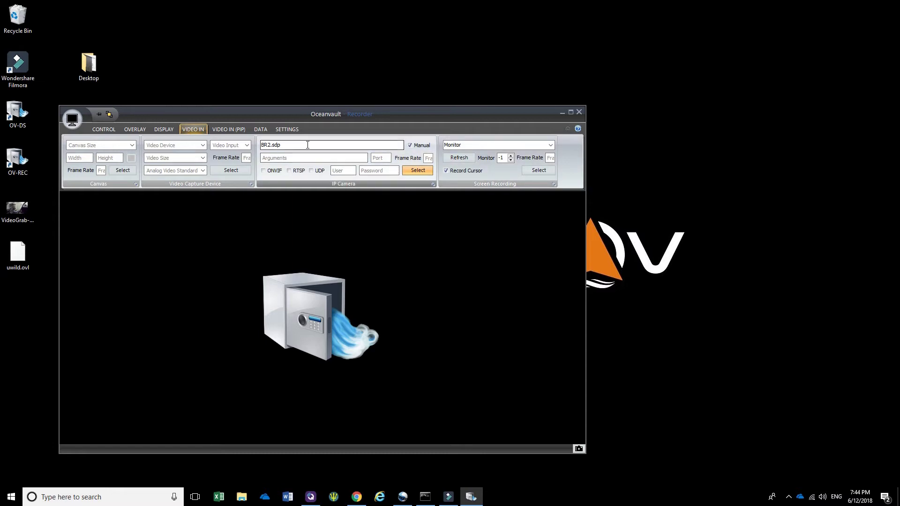
pyautogui.click(432, 185)
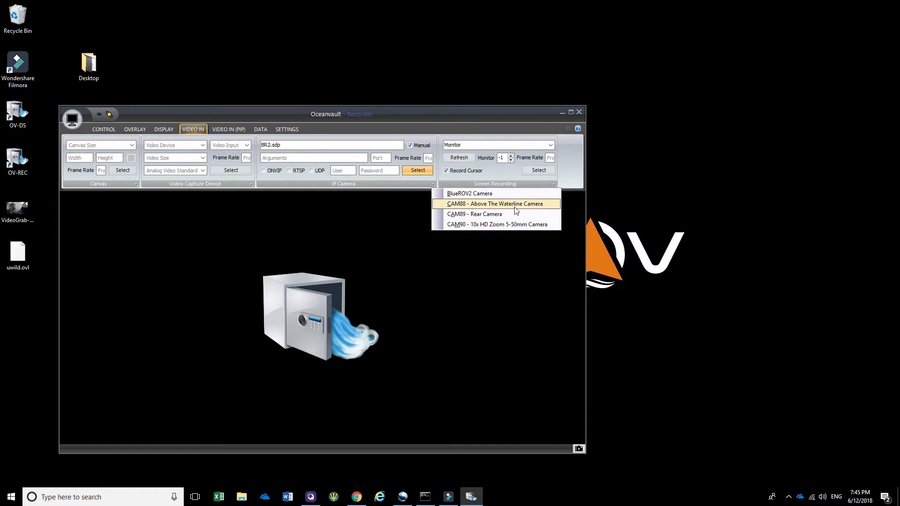
pyautogui.click(468, 205)
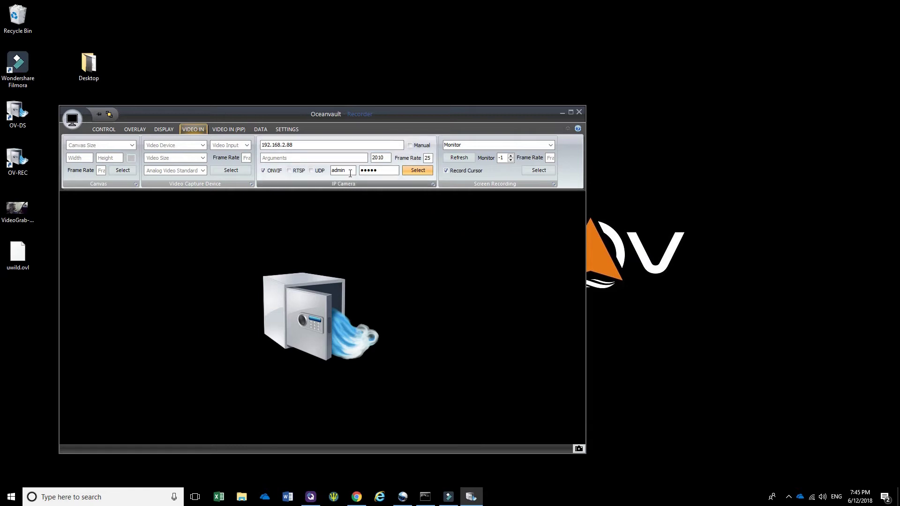
pyautogui.click(295, 145)
# Start the CAM88 live preview and test Zoom In, Zoom Out and Stop / Focus
pyautogui.click(104, 131)
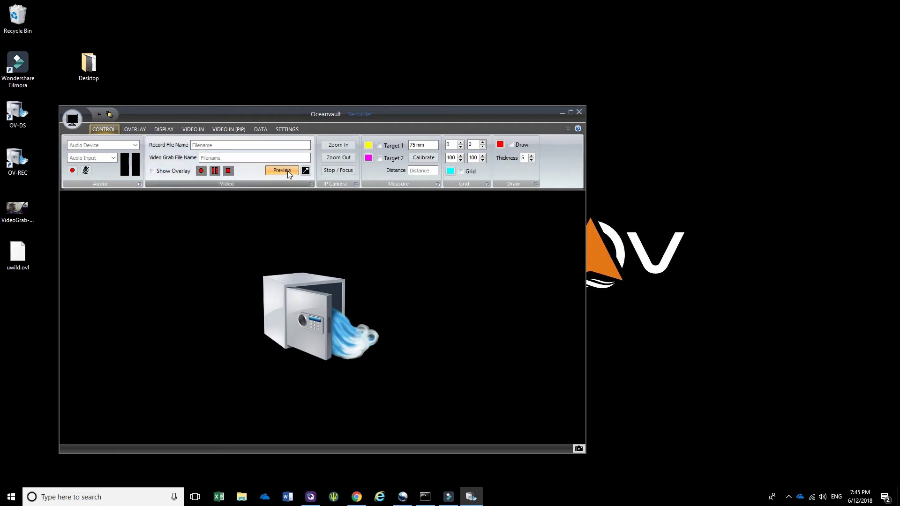
pyautogui.click(282, 171)
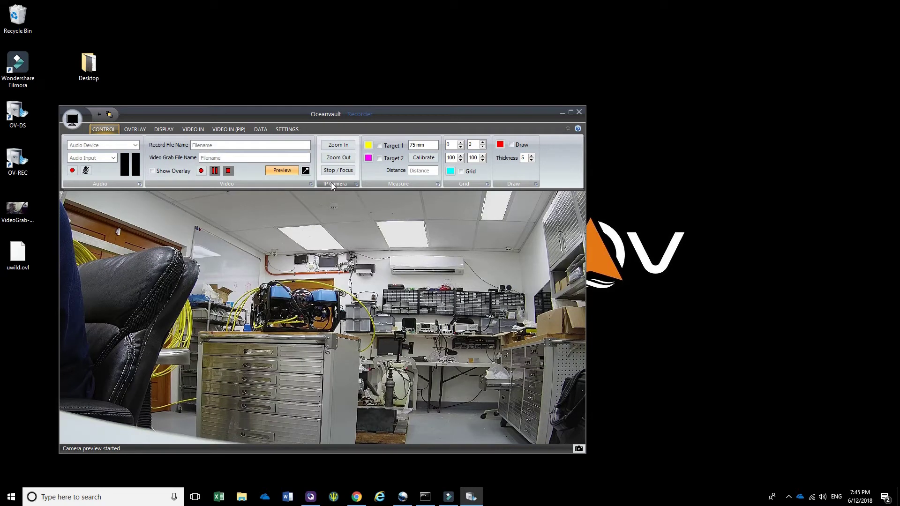
pyautogui.click(347, 149)
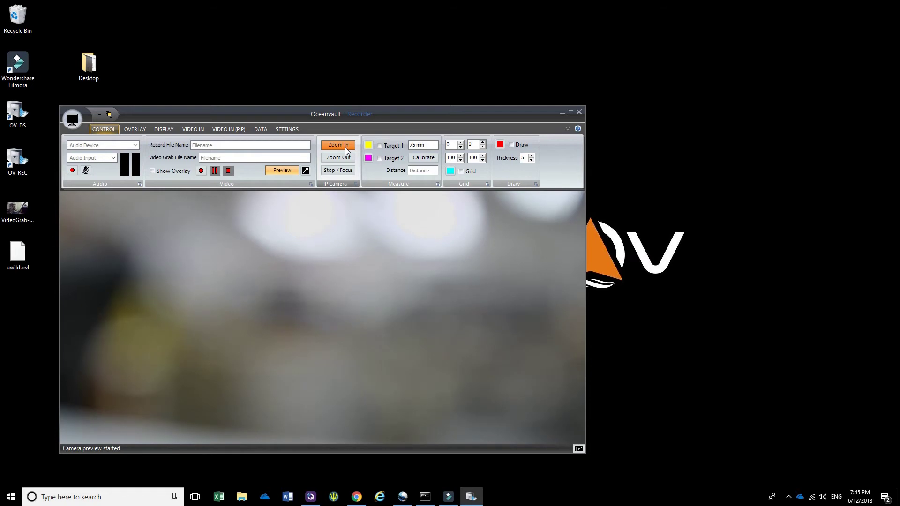
pyautogui.click(342, 156)
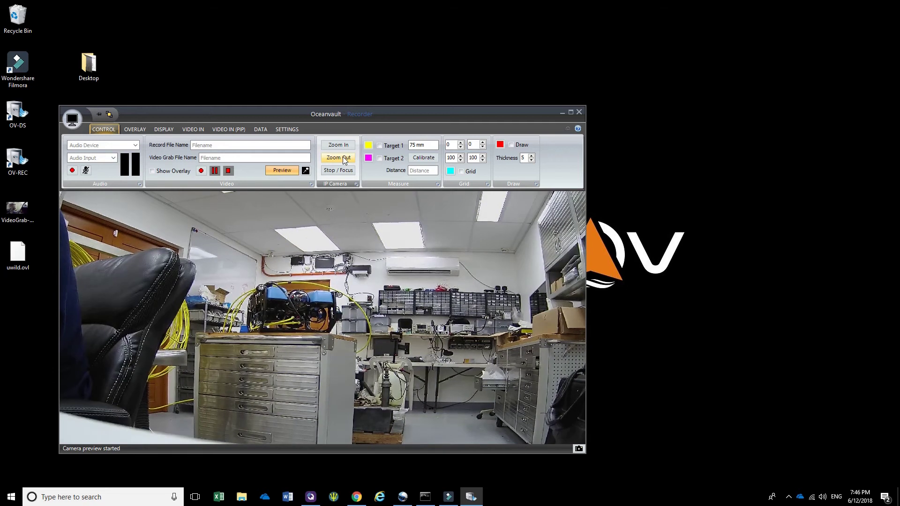
pyautogui.click(339, 146)
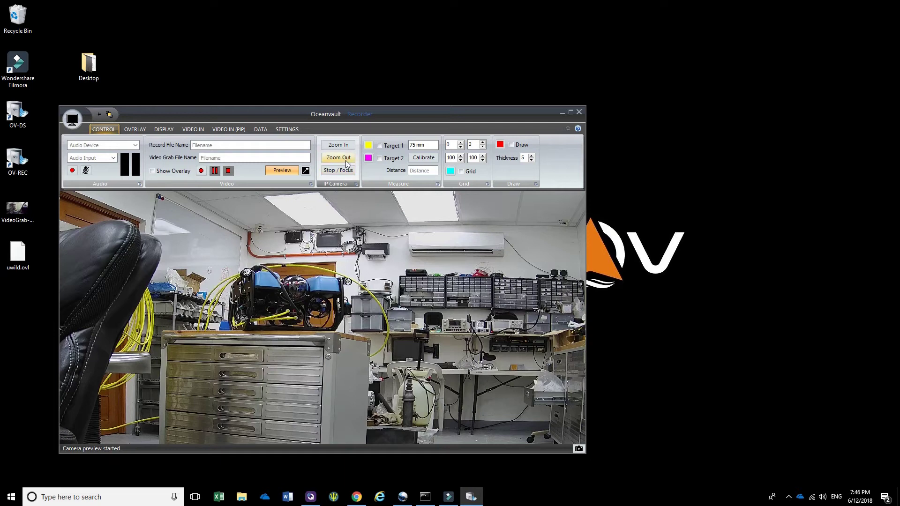
pyautogui.click(348, 161)
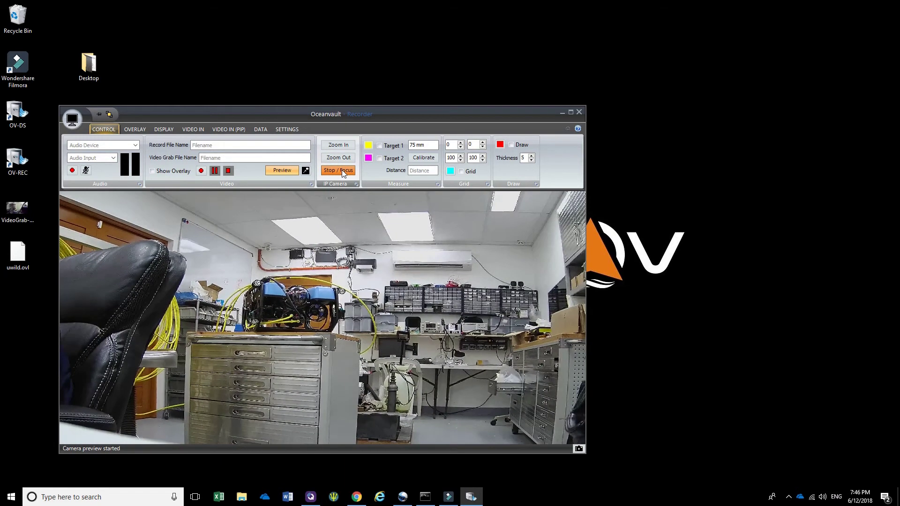
pyautogui.click(341, 172)
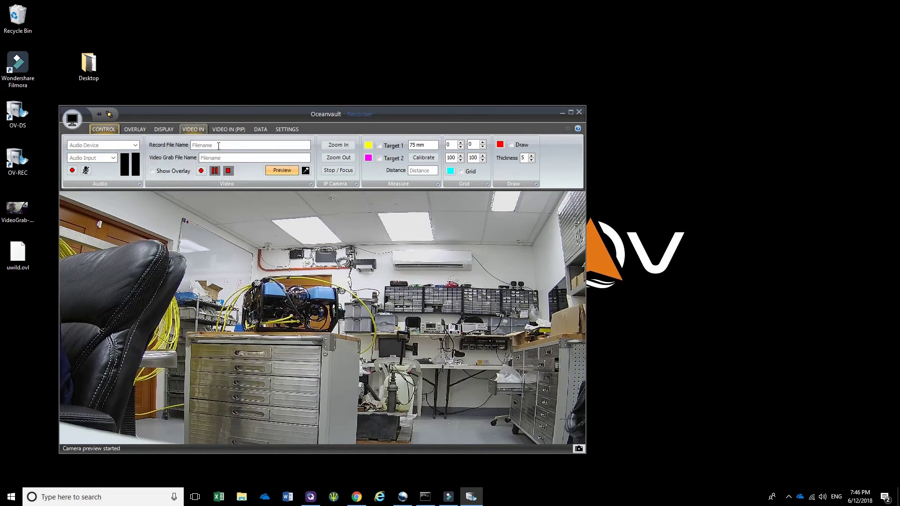
# Stop the preview, switch the main input to the BlueROV2 Camera preset and preview it
pyautogui.click(280, 171)
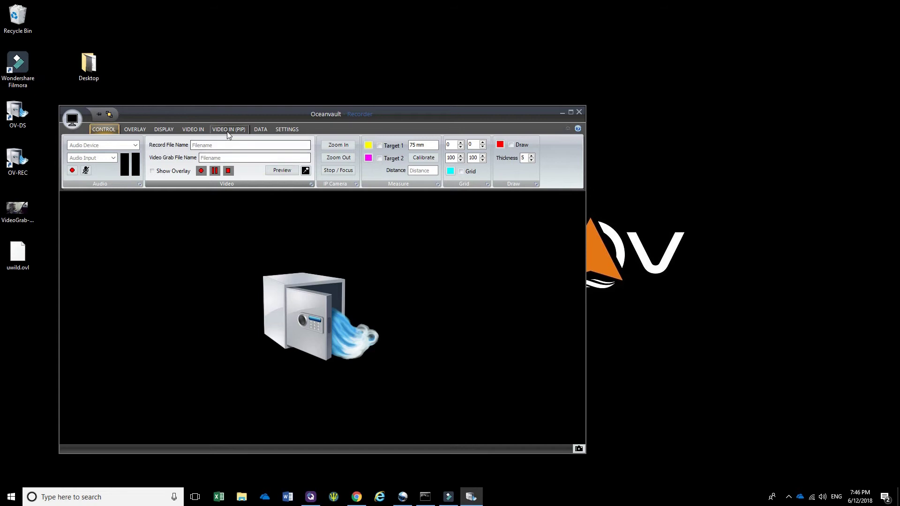
pyautogui.click(197, 129)
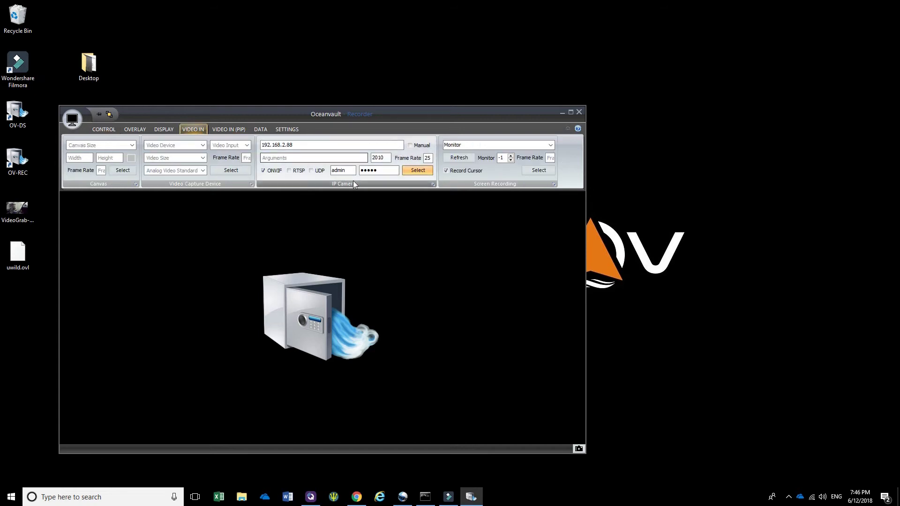
pyautogui.click(433, 184)
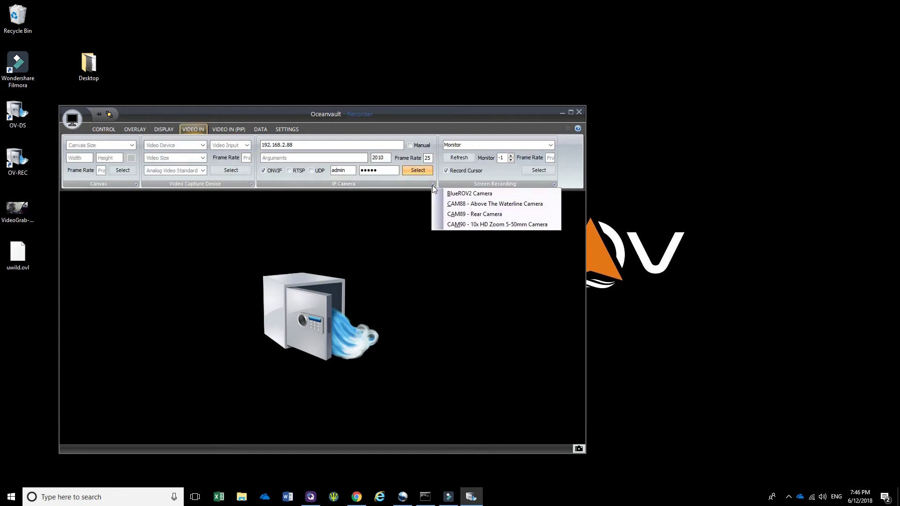
pyautogui.click(455, 194)
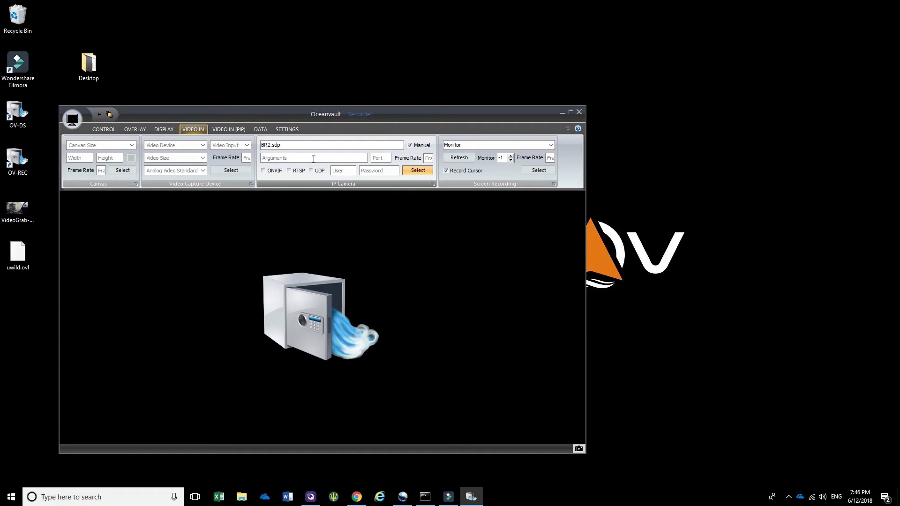
pyautogui.click(102, 131)
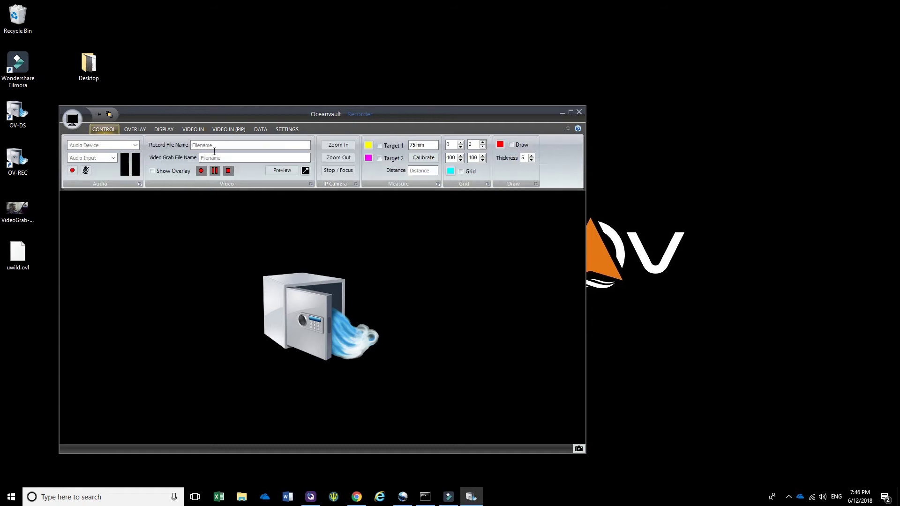
pyautogui.click(277, 173)
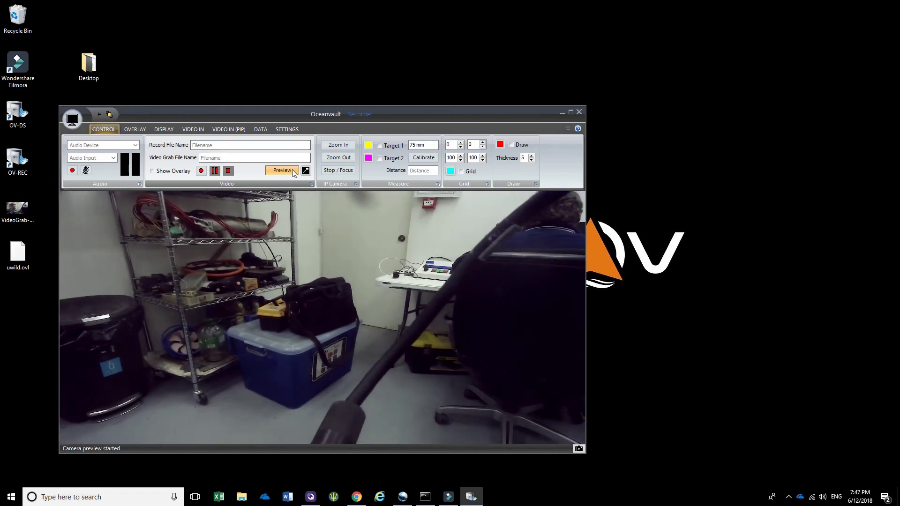
# Stop the preview, load the CAM89 Rear Camera preset in VIDEO IN (PIP), then preview again
pyautogui.click(295, 170)
pyautogui.click(238, 129)
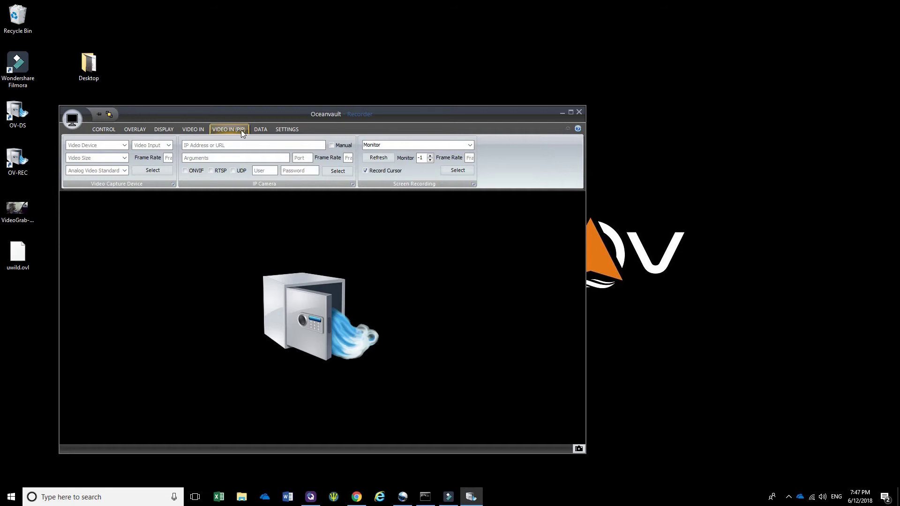
pyautogui.scroll(1, 354, 186)
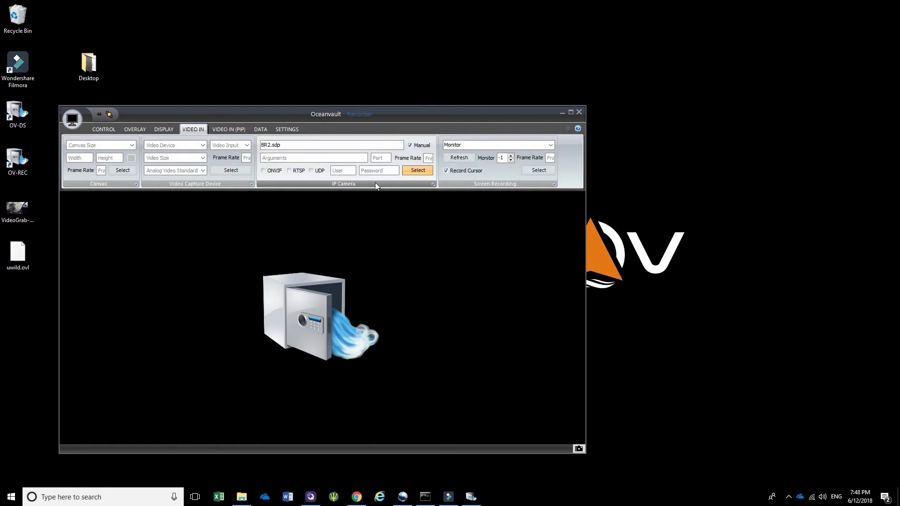
pyautogui.click(433, 185)
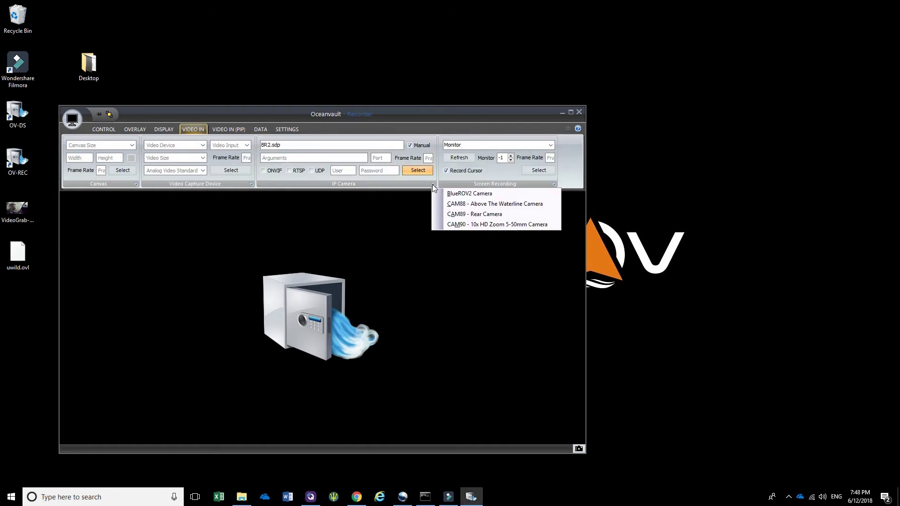
pyautogui.click(481, 216)
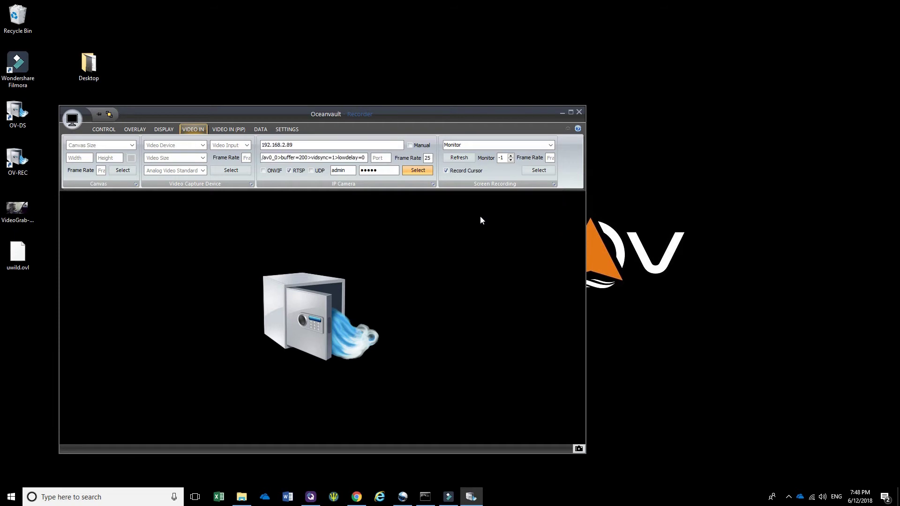
pyautogui.click(418, 171)
pyautogui.click(103, 129)
pyautogui.click(283, 172)
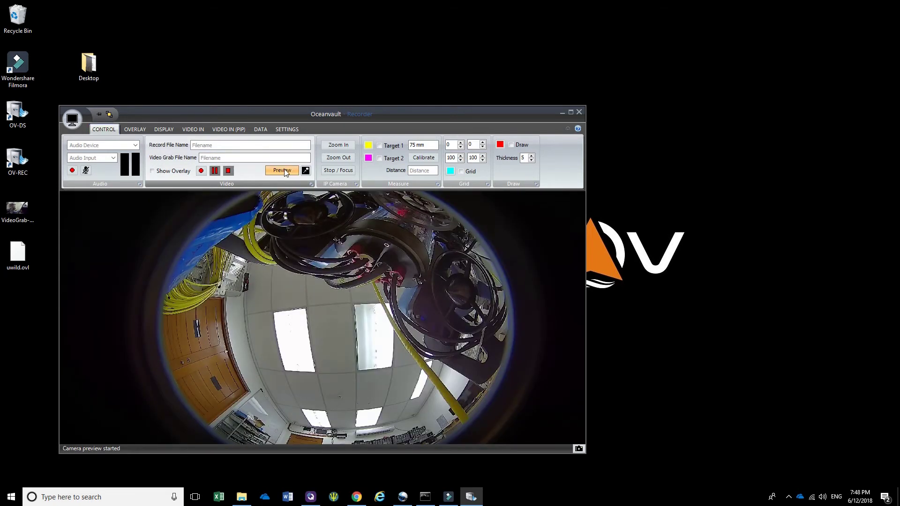
# Stop the preview and load the BlueROV2 Camera preset as the main video input
pyautogui.click(288, 170)
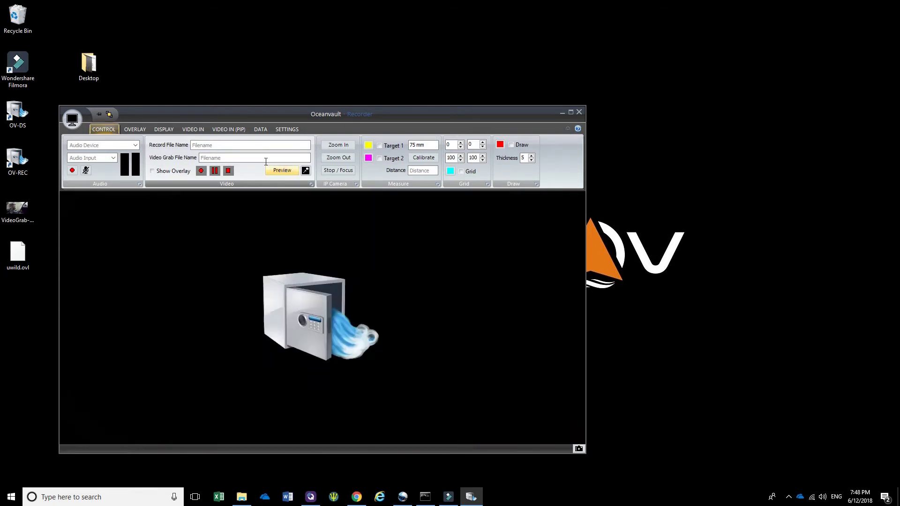
pyautogui.click(197, 128)
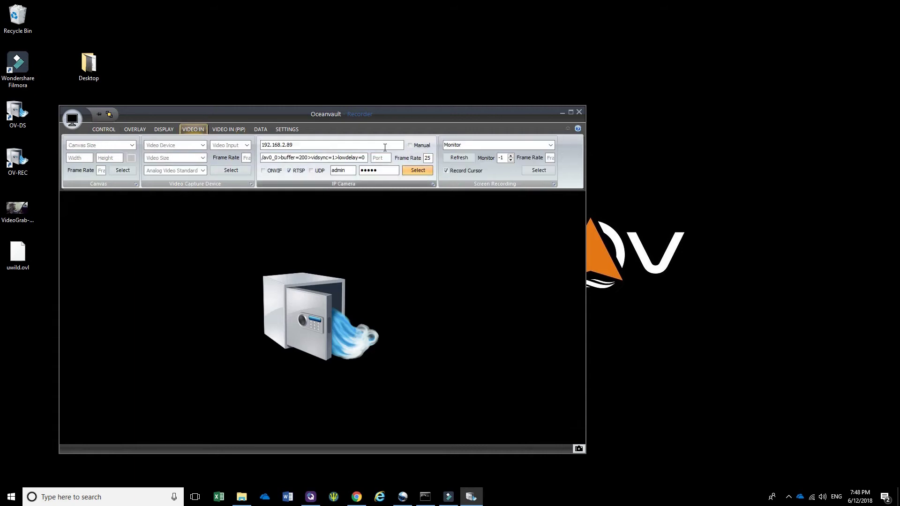
pyautogui.click(432, 184)
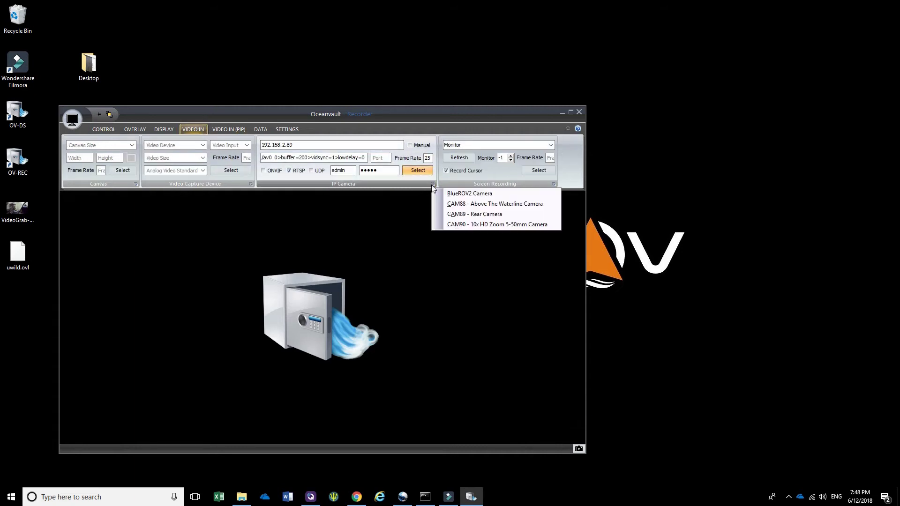
pyautogui.click(466, 194)
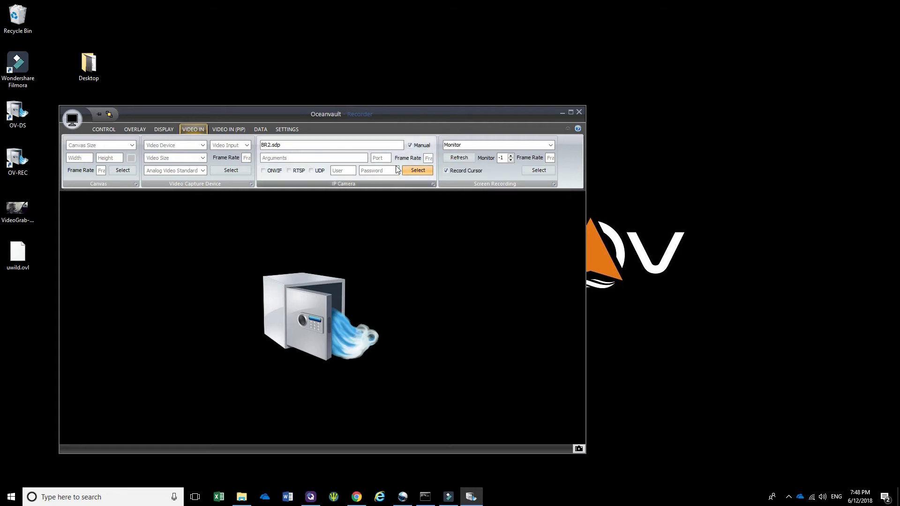
# Set CAM89 - Rear Camera as the PIP feed, start preview and enable PIP
pyautogui.click(240, 130)
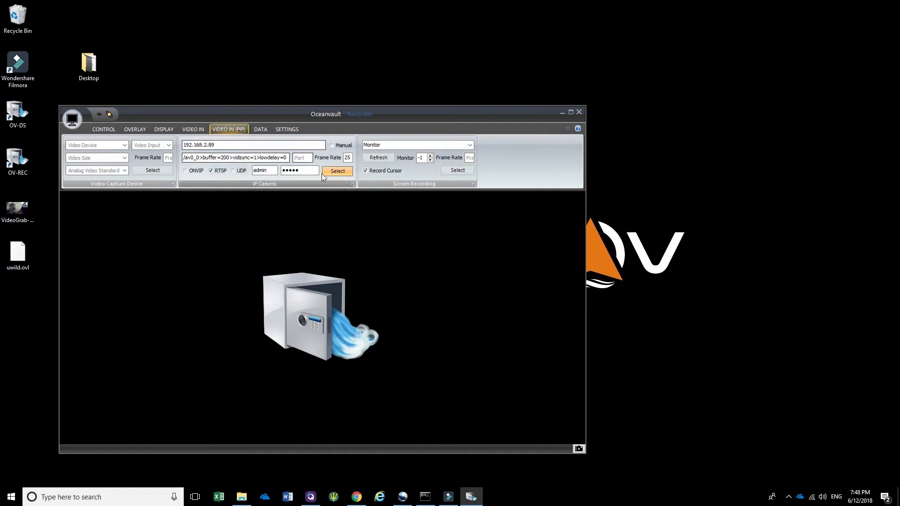
pyautogui.click(353, 185)
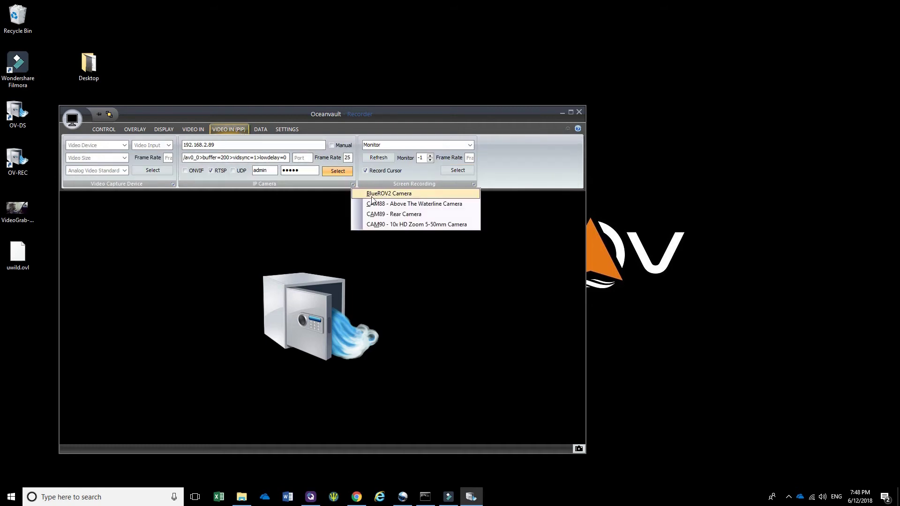
pyautogui.click(395, 214)
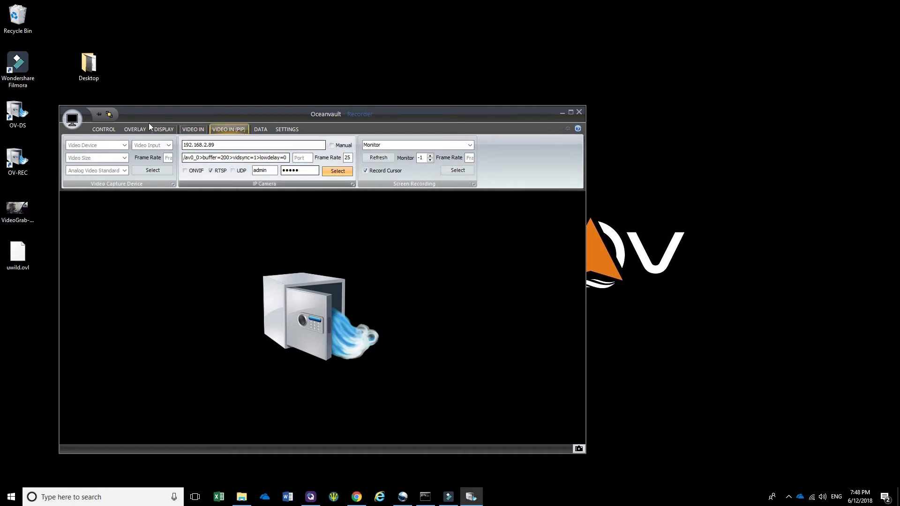
pyautogui.click(109, 129)
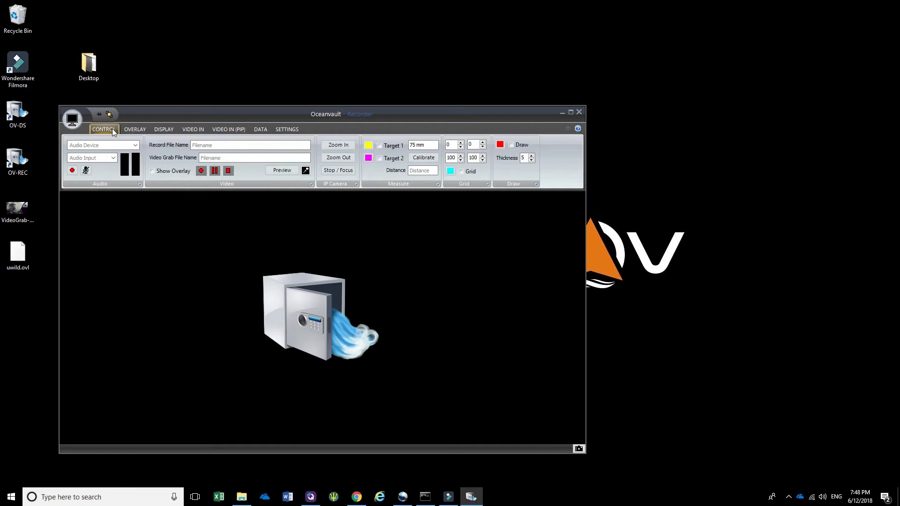
pyautogui.click(282, 170)
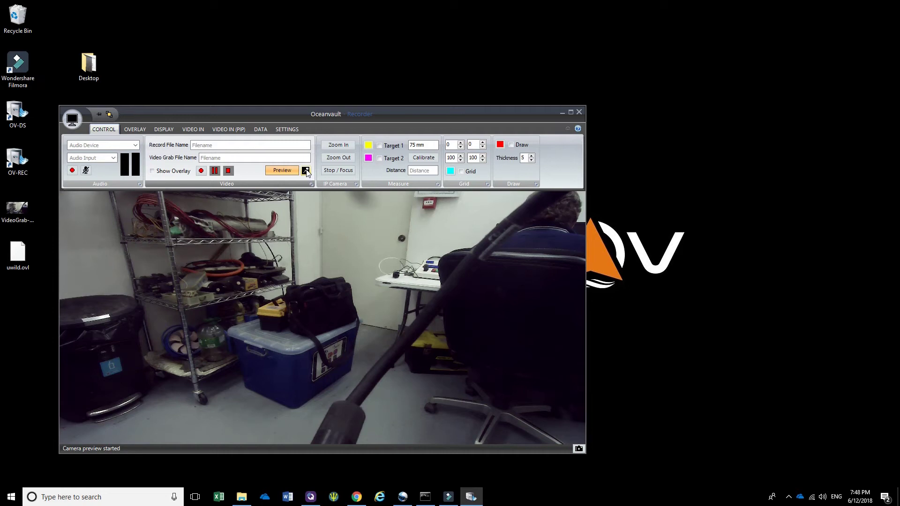
pyautogui.click(305, 170)
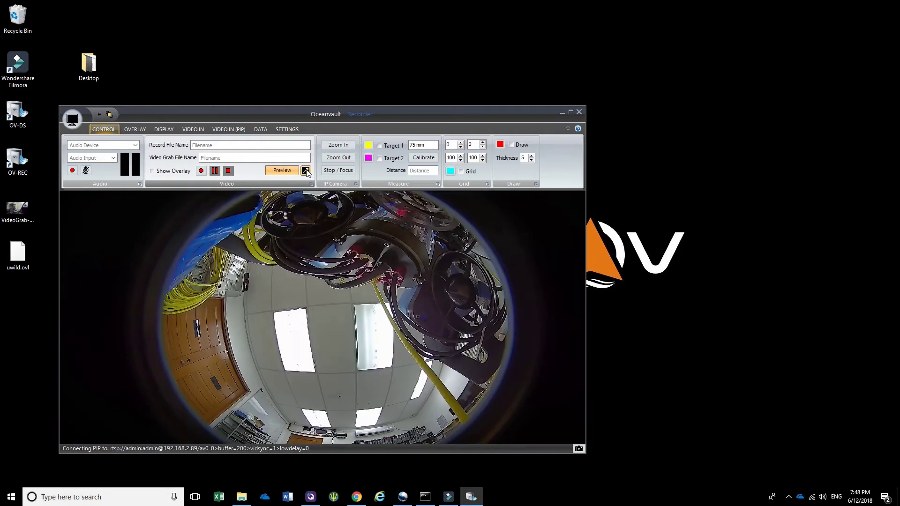
# Raise the PIP Ratio to 5 on the DISPLAY tab to shrink the inset
pyautogui.click(158, 129)
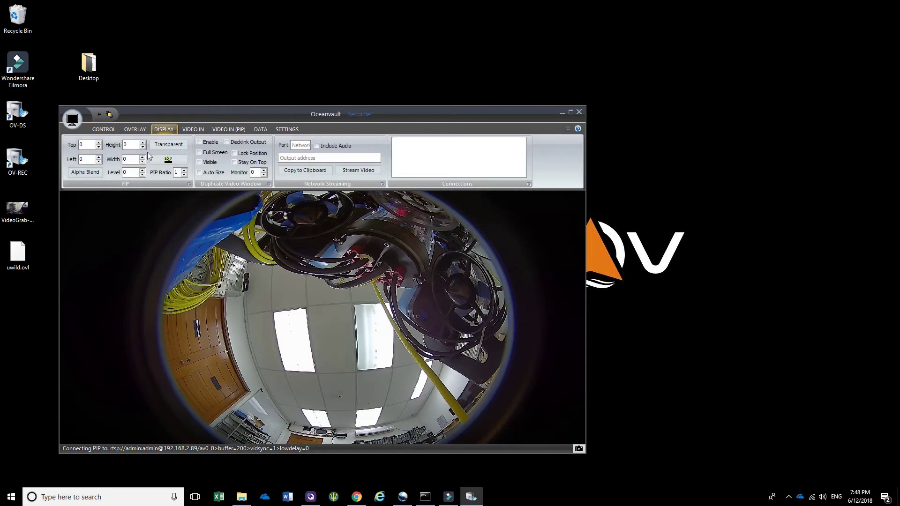
pyautogui.click(184, 170)
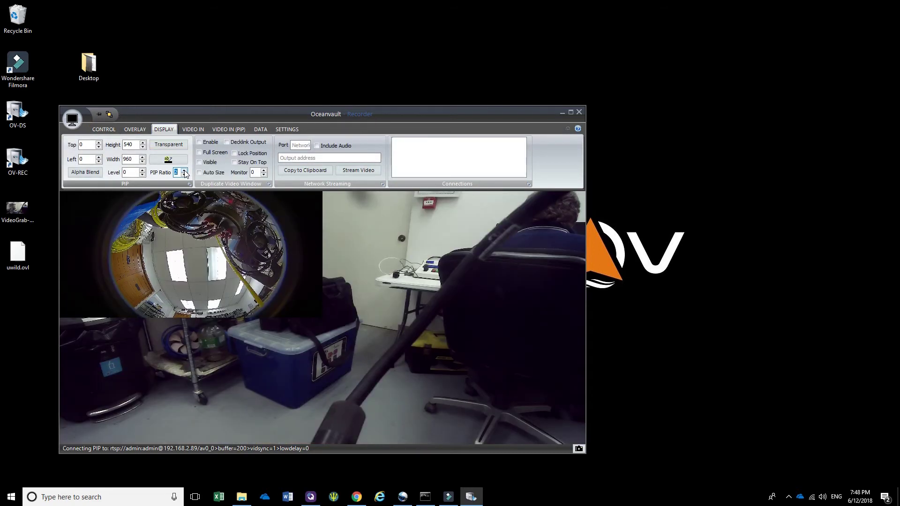
pyautogui.click(184, 174)
pyautogui.click(184, 170)
pyautogui.click(185, 170)
pyautogui.click(185, 170)
pyautogui.click(185, 170)
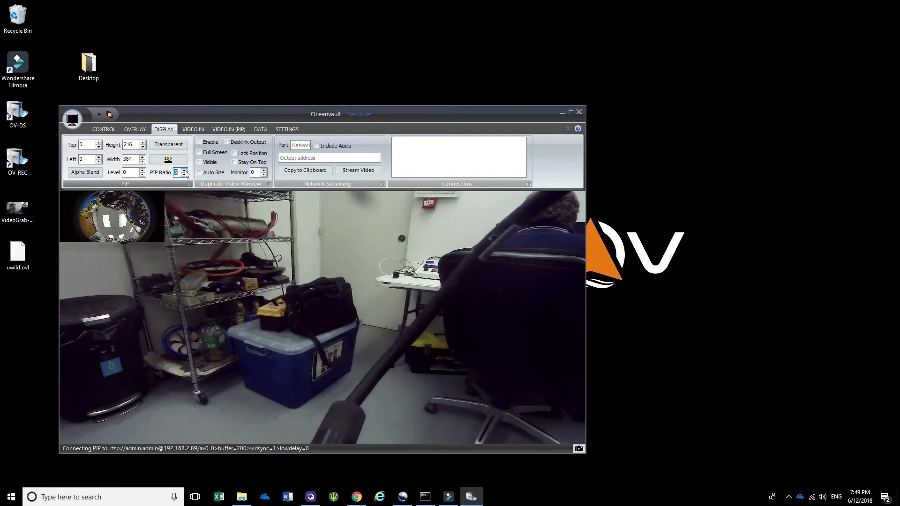
# Set the PIP Top offset to 1000, then adjust it to 864 for the bottom-left corner
pyautogui.click(99, 143)
pyautogui.click(98, 143)
pyautogui.click(99, 143)
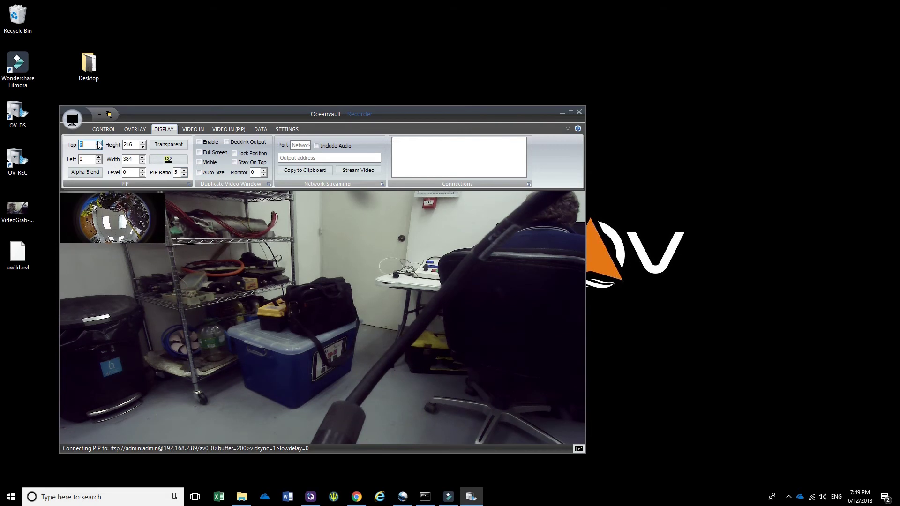
pyautogui.click(99, 143)
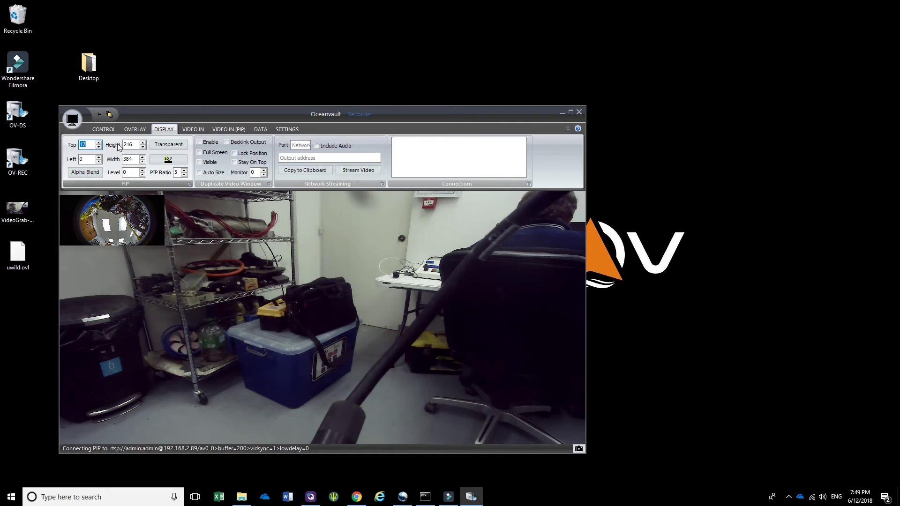
pyautogui.write('100')
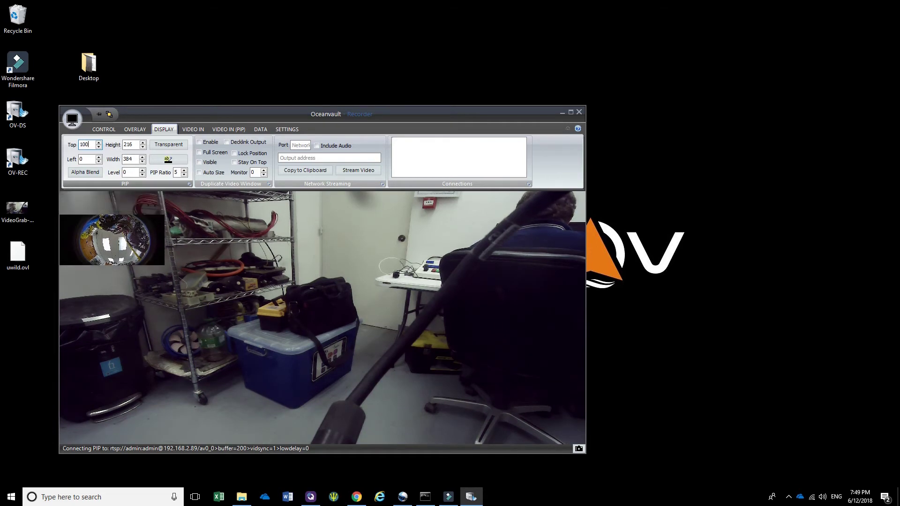
pyautogui.write('0')
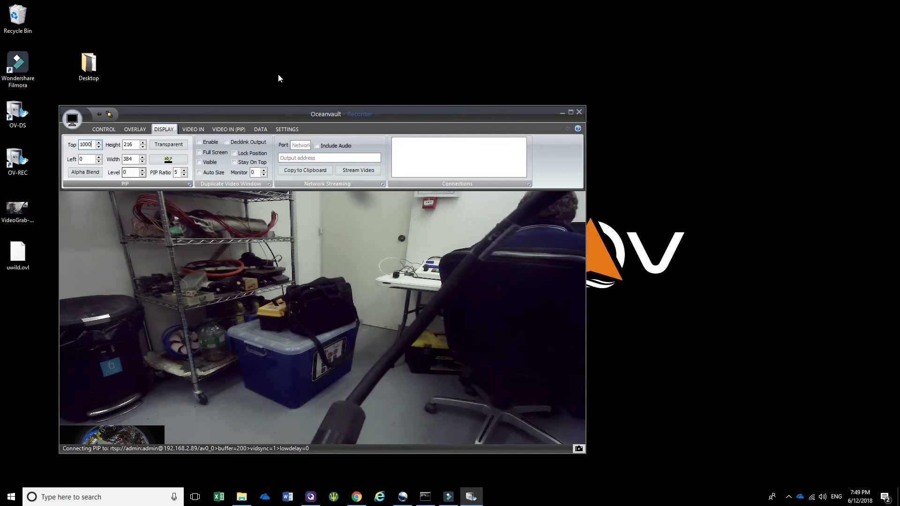
pyautogui.click(99, 148)
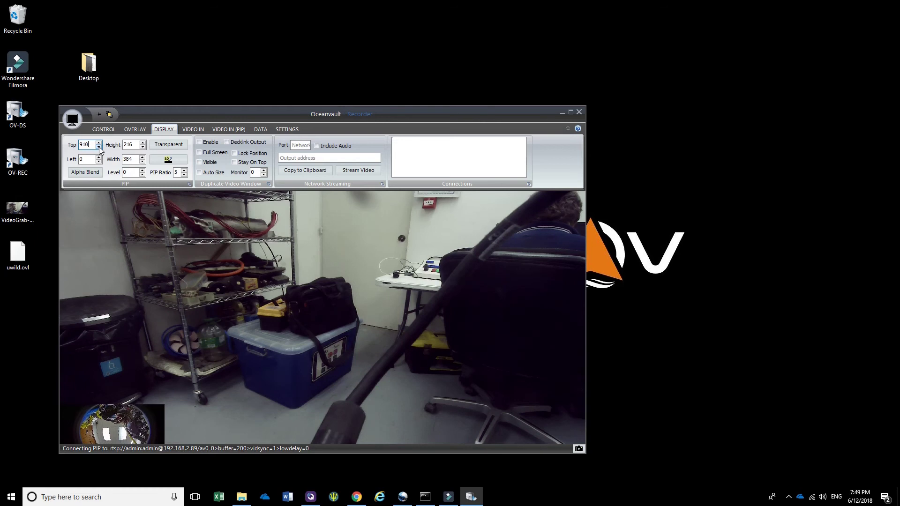
pyautogui.click(99, 148)
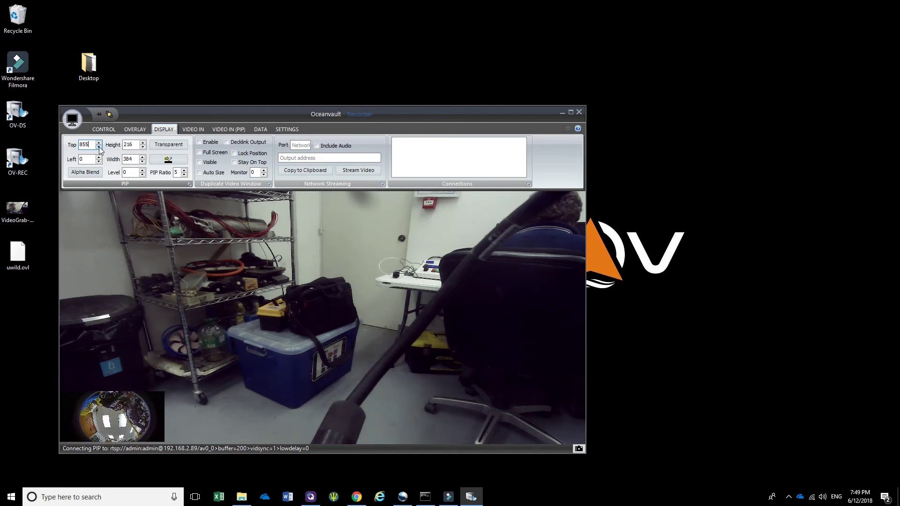
pyautogui.click(99, 143)
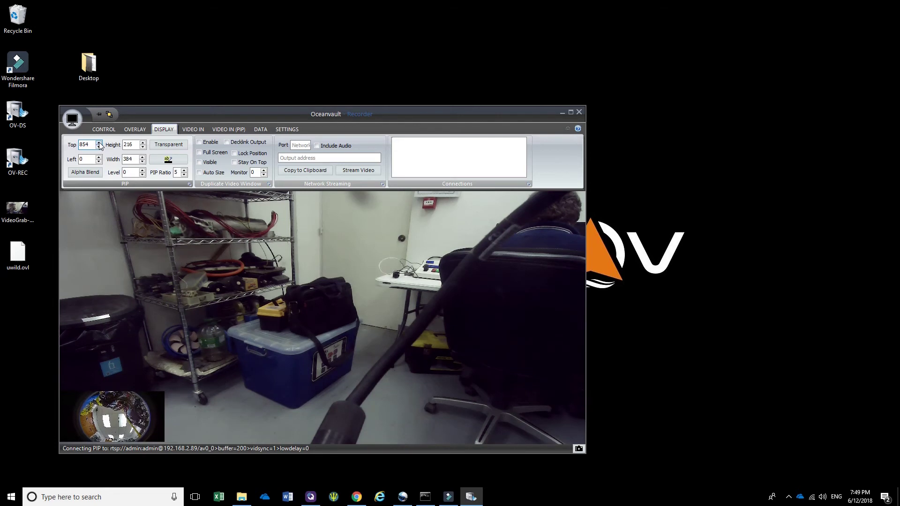
pyautogui.click(99, 143)
pyautogui.click(98, 143)
pyautogui.click(99, 143)
pyautogui.click(99, 143)
pyautogui.click(99, 143)
pyautogui.click(99, 143)
pyautogui.click(99, 143)
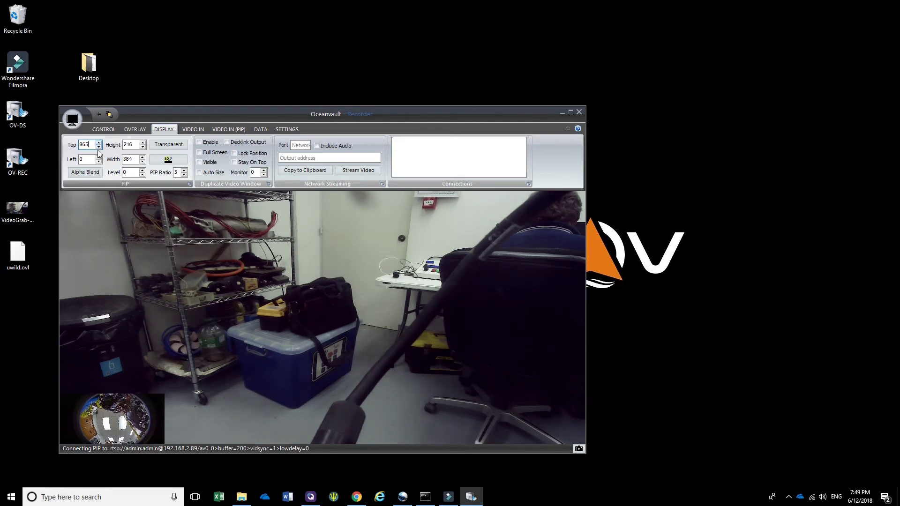
pyautogui.click(99, 147)
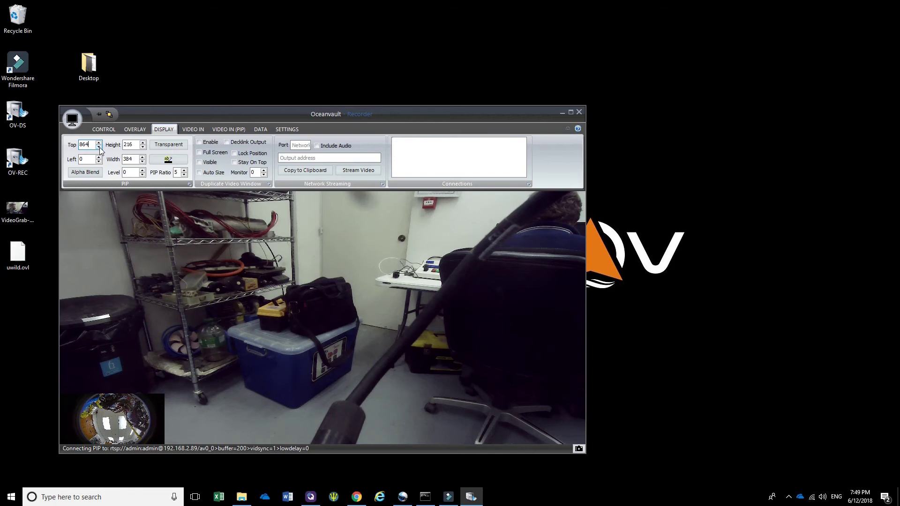
# Turn off the camera preview from the CONTROL tab so the vault logo returns
pyautogui.click(221, 130)
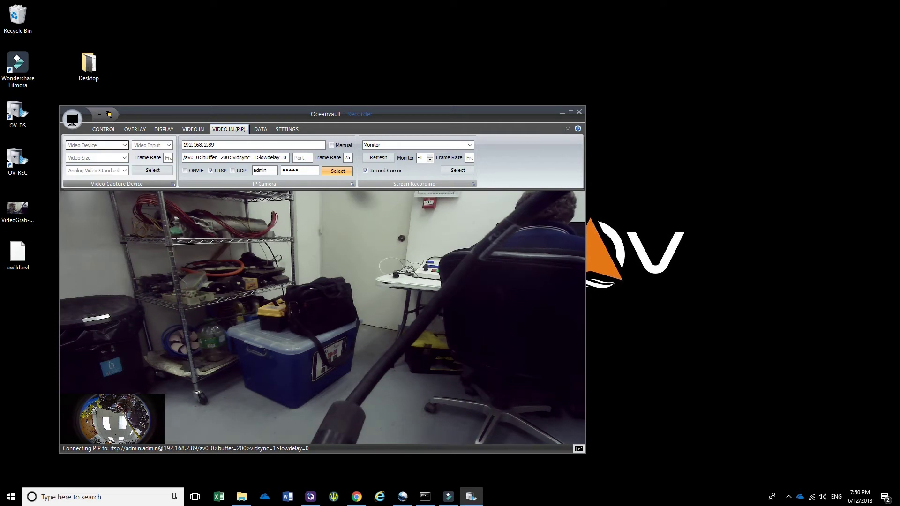
pyautogui.click(109, 129)
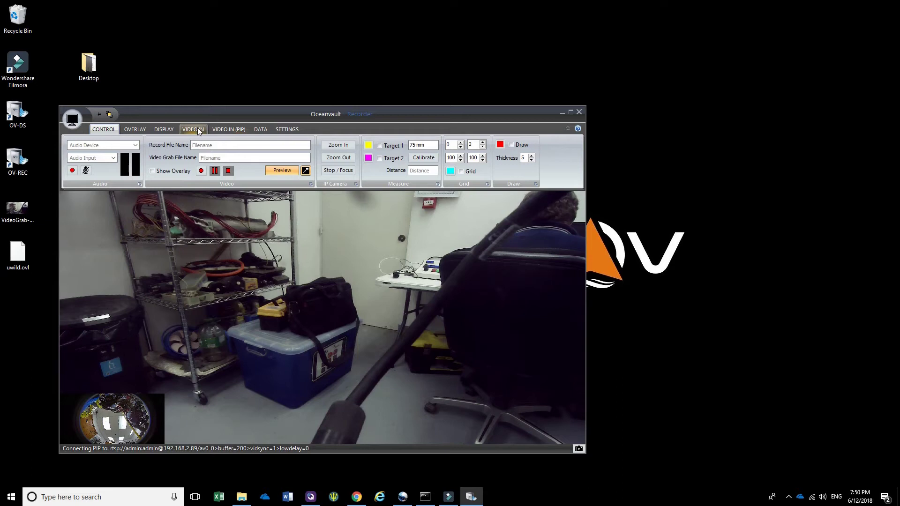
pyautogui.click(290, 172)
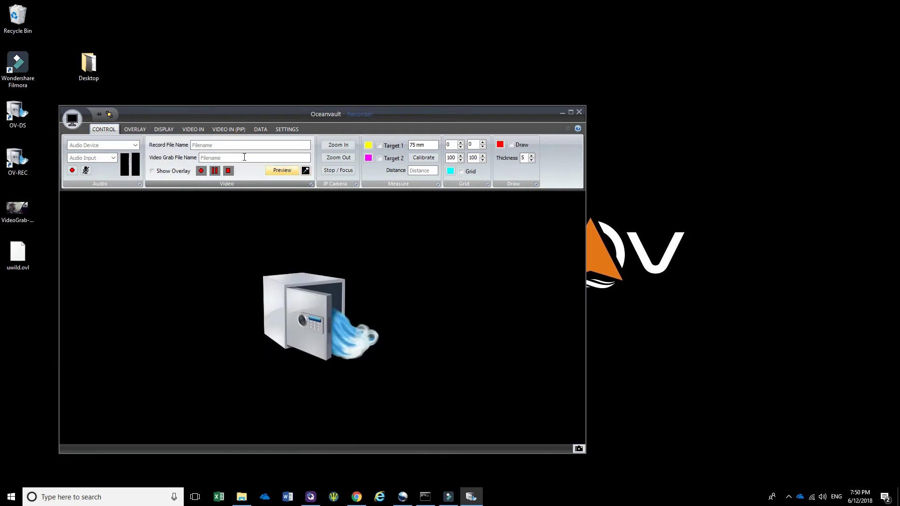
# Delete the old .sdp address from IP Address/URL and open the saved IP camera list
pyautogui.click(193, 128)
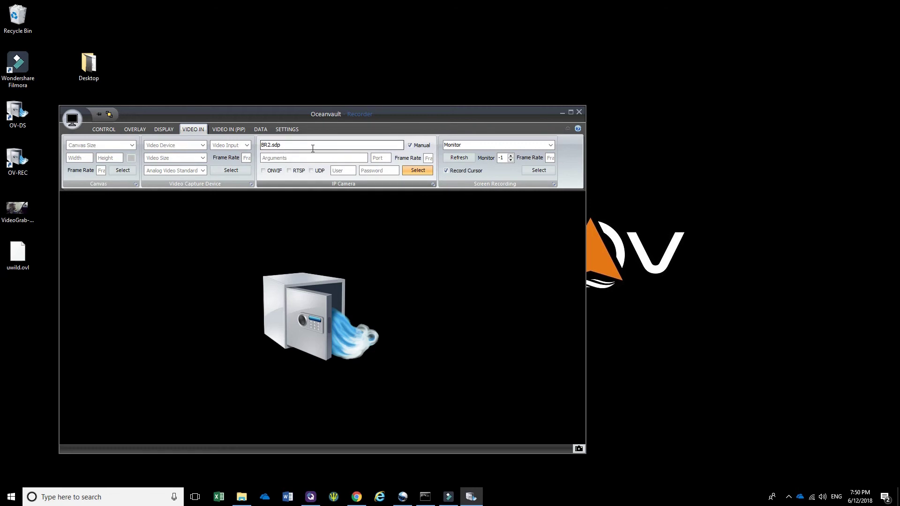
pyautogui.click(284, 145)
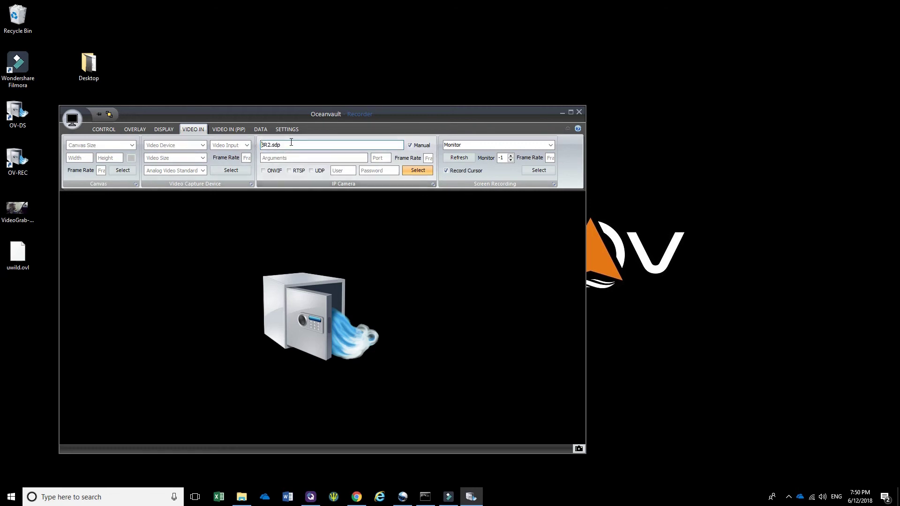
pyautogui.hotkey('ctrl', 'a')
pyautogui.press('BackSpace')
pyautogui.click(286, 157)
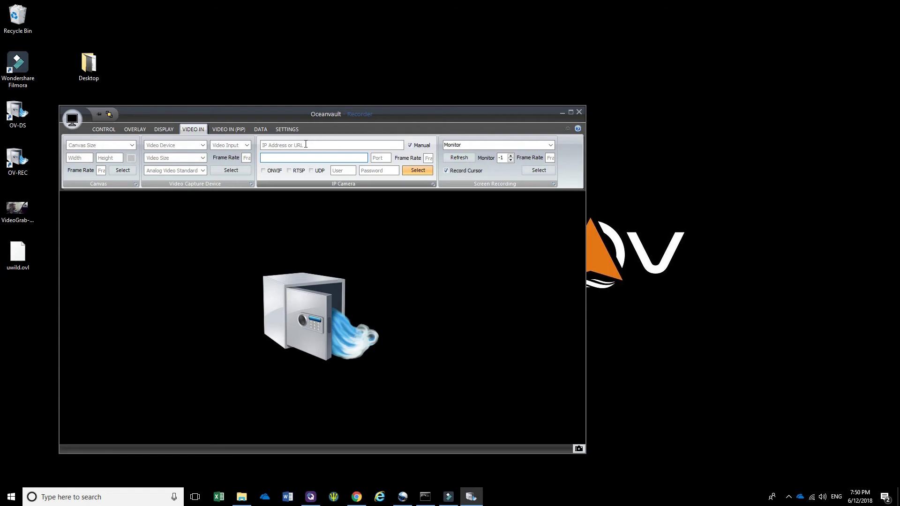
pyautogui.click(305, 145)
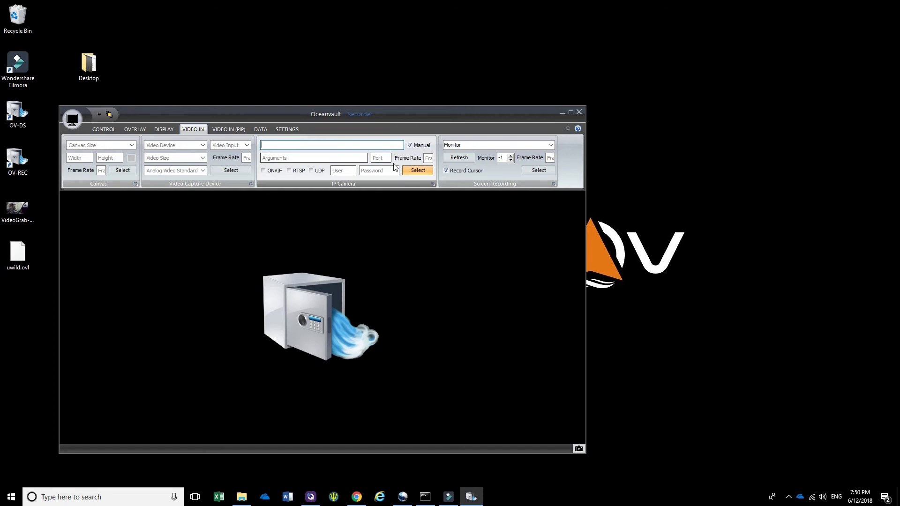
pyautogui.click(433, 184)
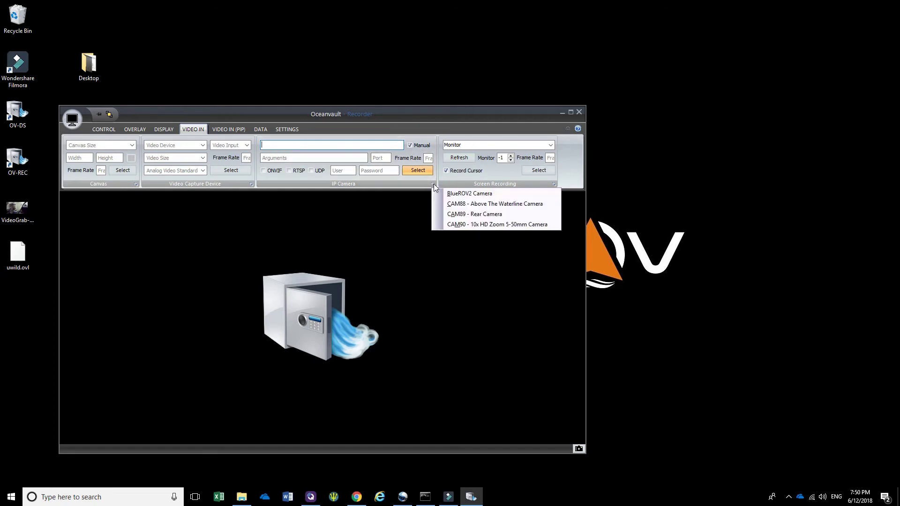
# Load the CAM89 - Rear Camera preset and select its 192.168.2.89 address
pyautogui.click(457, 217)
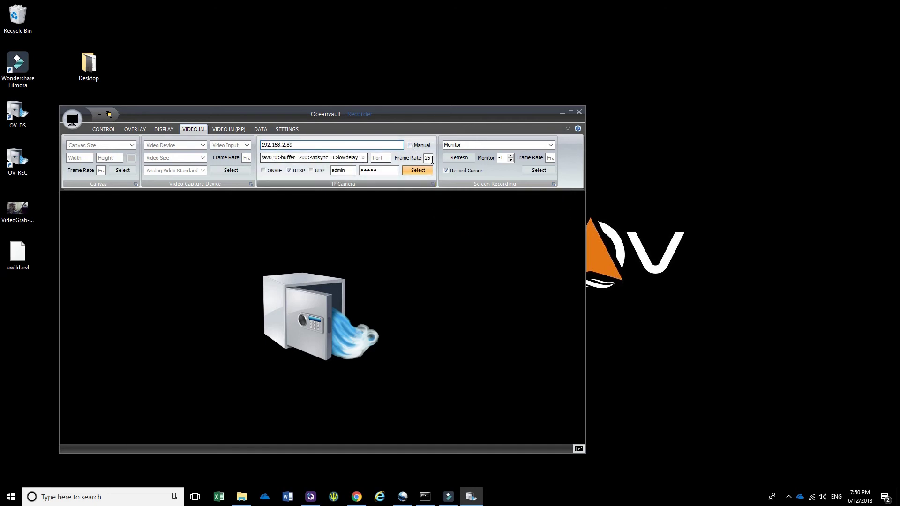
pyautogui.click(306, 144)
pyautogui.doubleClick(262, 145)
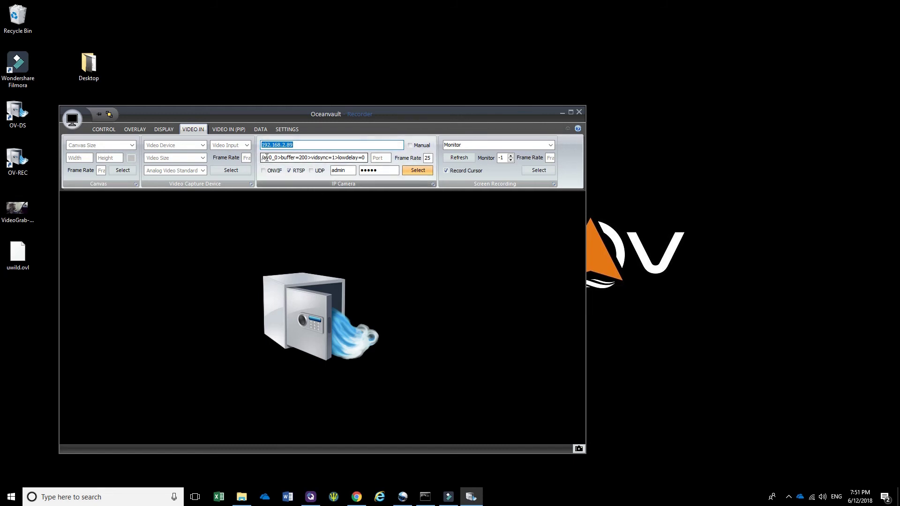
pyautogui.press('Tab')
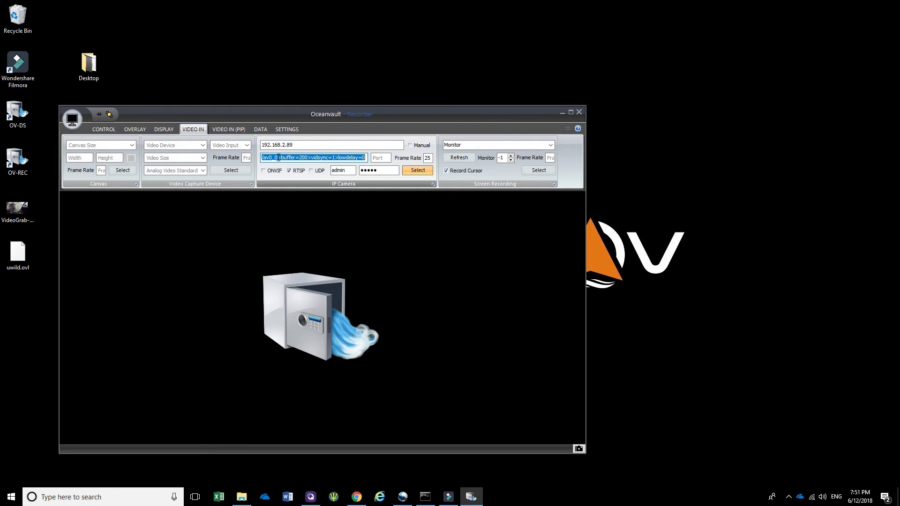
# Select the /av0_0 stream path, then the latency arguments in the Arguments box
pyautogui.click(262, 158)
pyautogui.moveTo(279, 158); pyautogui.dragTo(262, 158)
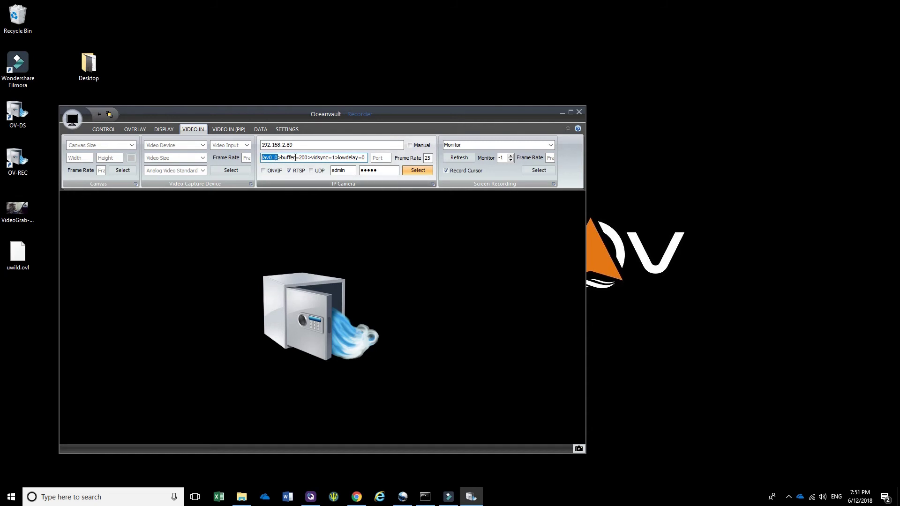
pyautogui.click(295, 157)
pyautogui.moveTo(278, 158); pyautogui.dragTo(373, 158)
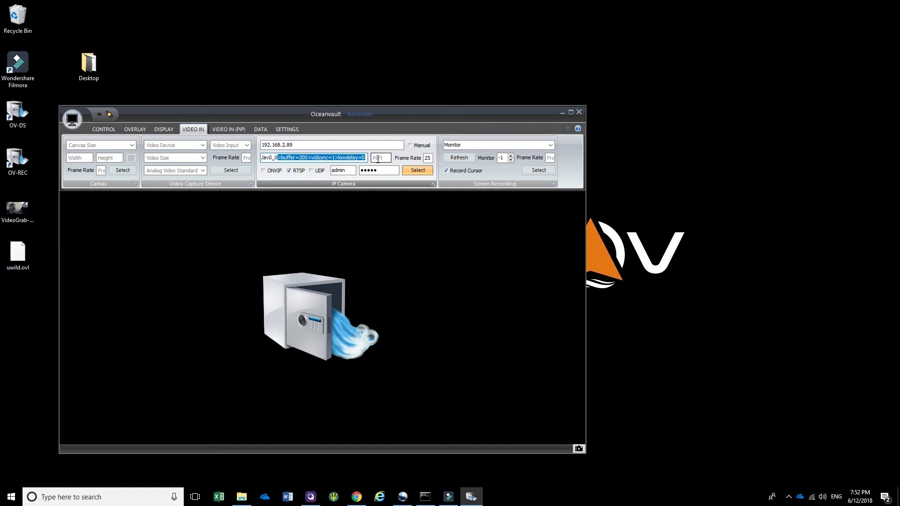
pyautogui.click(378, 159)
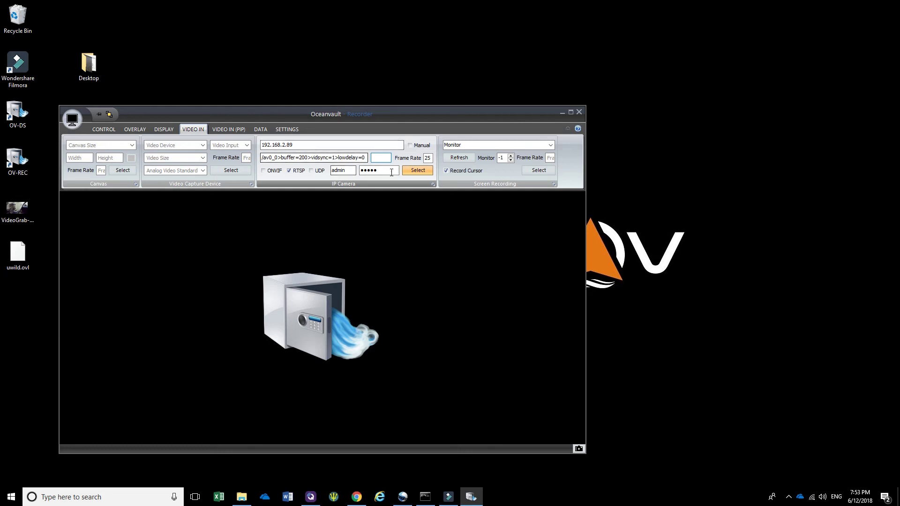
# Enable manual address entry and prefix 192.168.2.89 into an RTSP URL with credentials and /av0 path
pyautogui.click(380, 143)
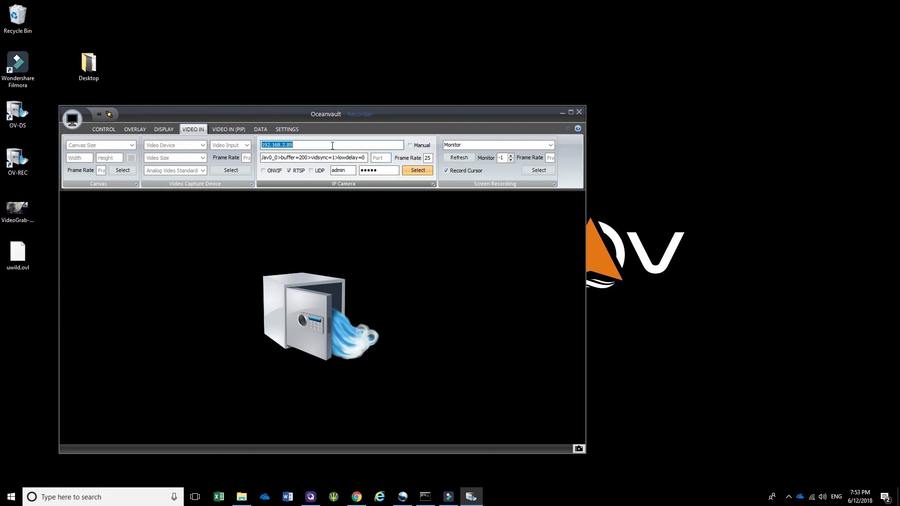
pyautogui.click(380, 143)
pyautogui.click(410, 146)
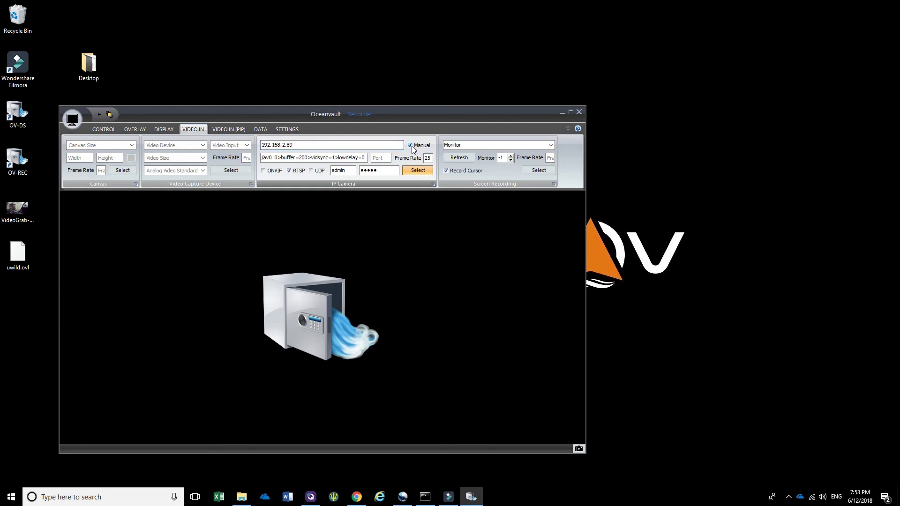
pyautogui.click(264, 147)
pyautogui.click(263, 147)
pyautogui.write('rtsp:')
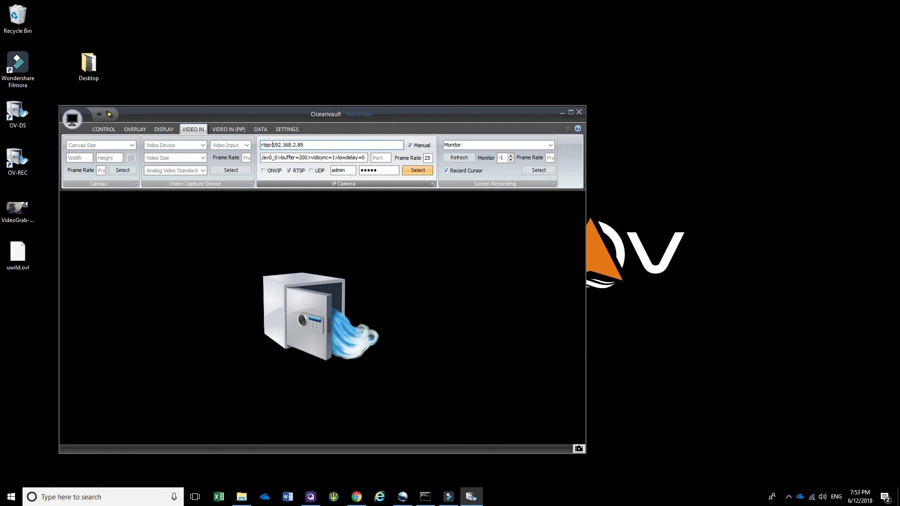
pyautogui.write('//admin')
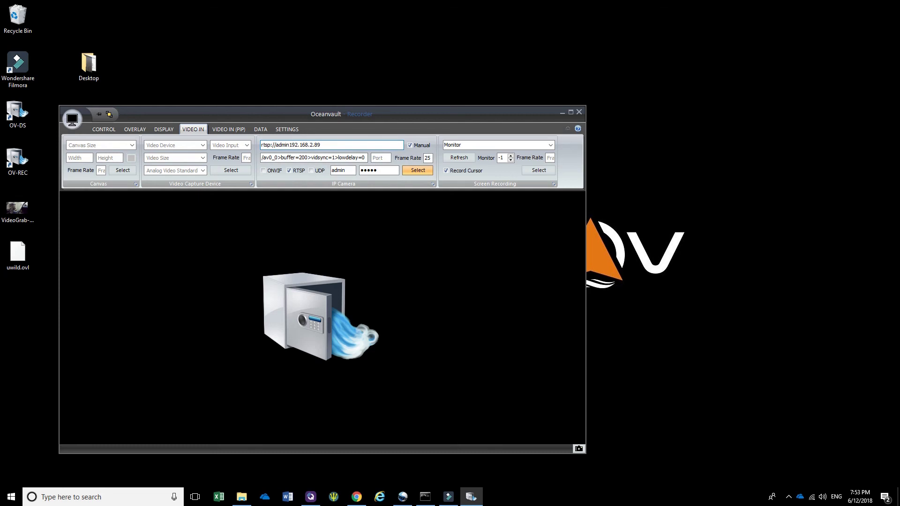
pyautogui.write(':password@192.168.2.89/av0_0')
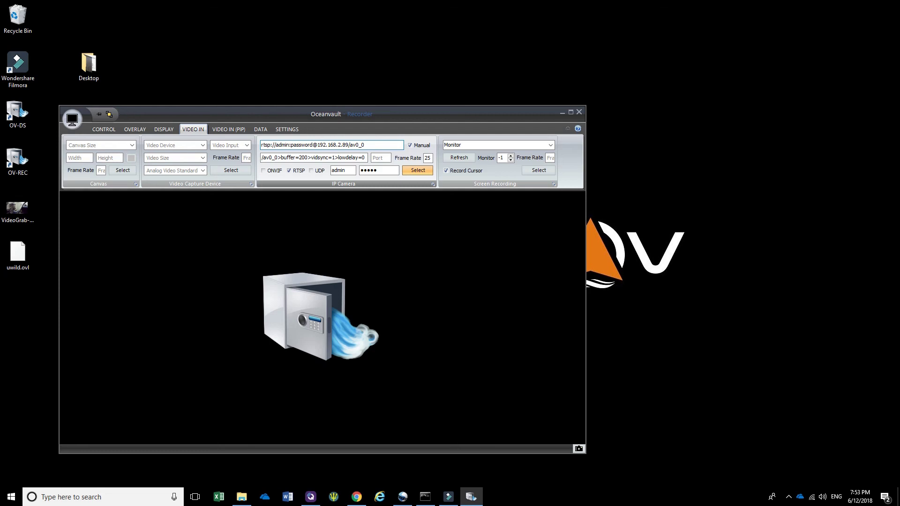
# Append the latency arguments after the /av0_0 stream path to the end of the RTSP URL
pyautogui.moveTo(261, 158); pyautogui.dragTo(354, 158)
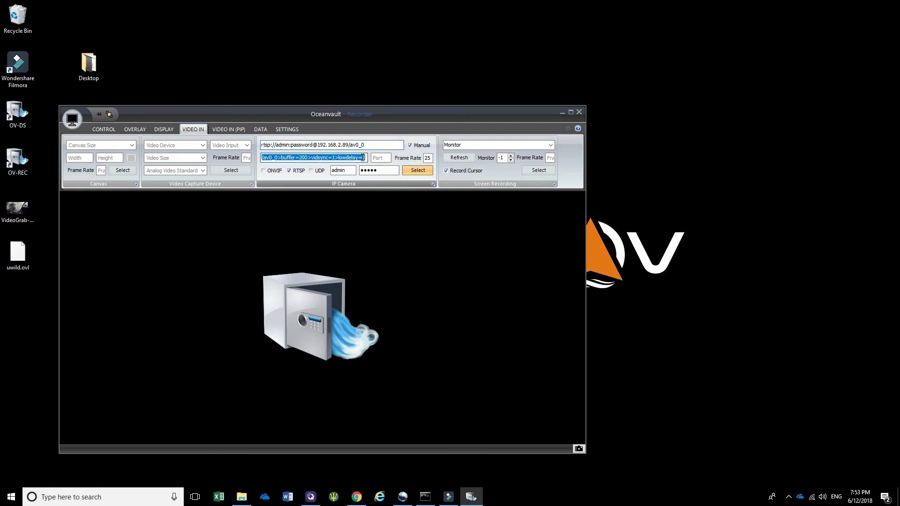
pyautogui.click(282, 158)
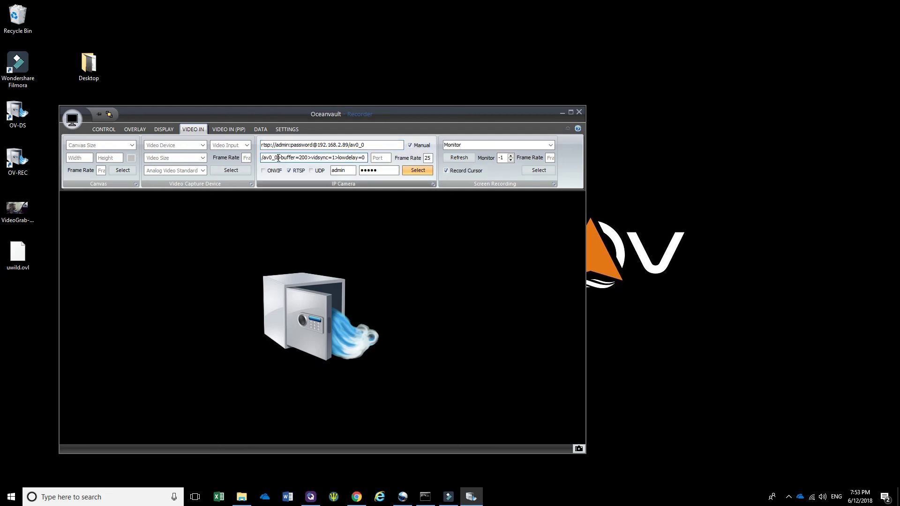
pyautogui.moveTo(279, 158); pyautogui.dragTo(368, 159)
pyautogui.hotkey('ctrl', 'c')
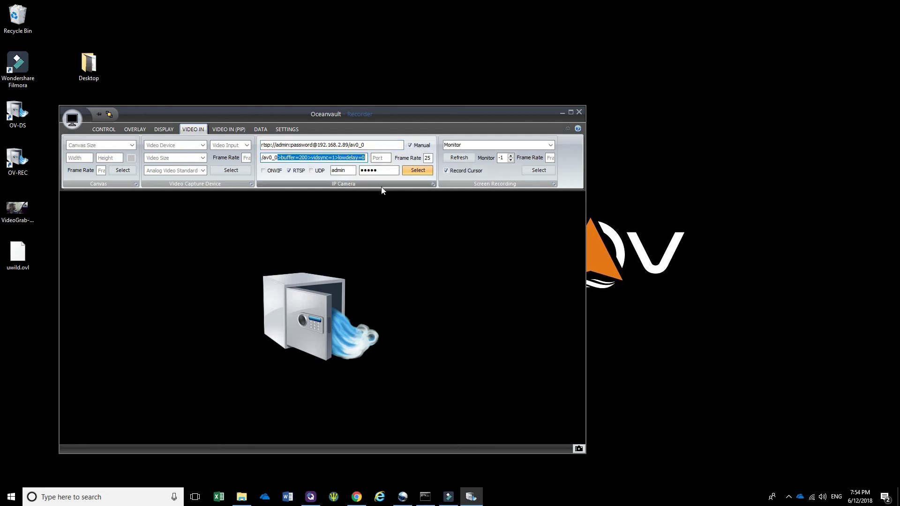
pyautogui.click(375, 146)
pyautogui.click(375, 146)
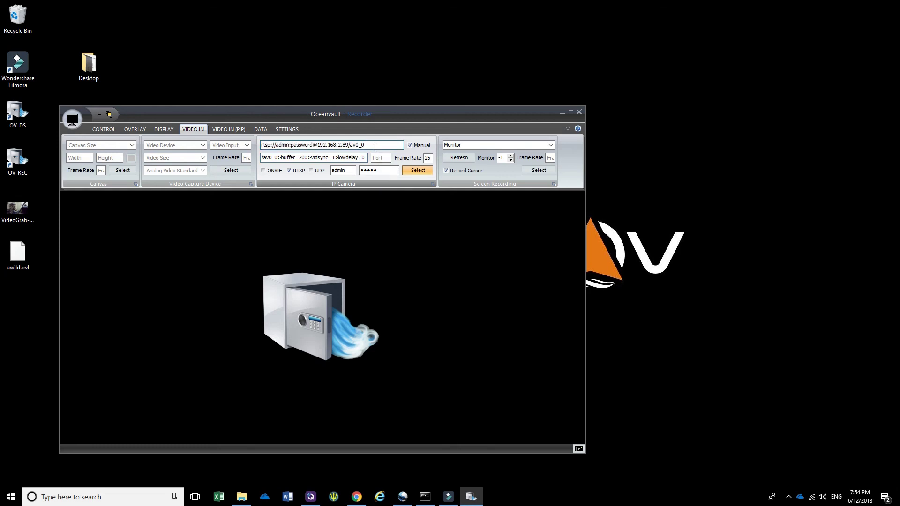
pyautogui.hotkey('ctrl', 'v')
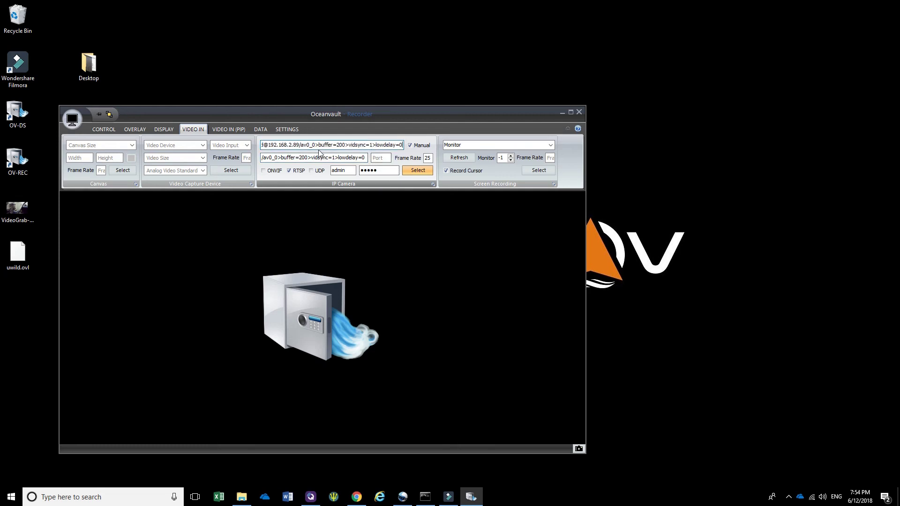
# Replace the placeholder password in the RTSP URL with the camera's real login password
pyautogui.press('Home')
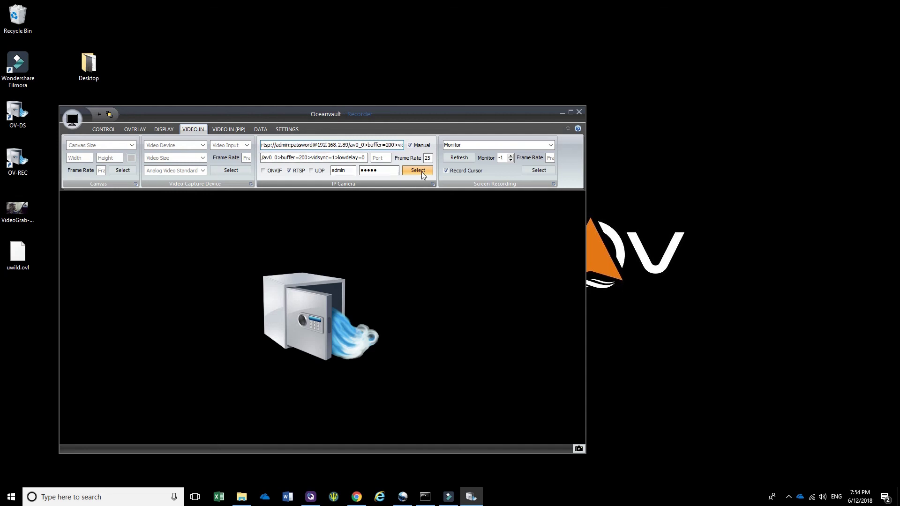
pyautogui.click(351, 145)
pyautogui.doubleClick(301, 145)
pyautogui.click(301, 145)
pyautogui.press('Home')
pyautogui.moveTo(314, 145); pyautogui.dragTo(291, 146)
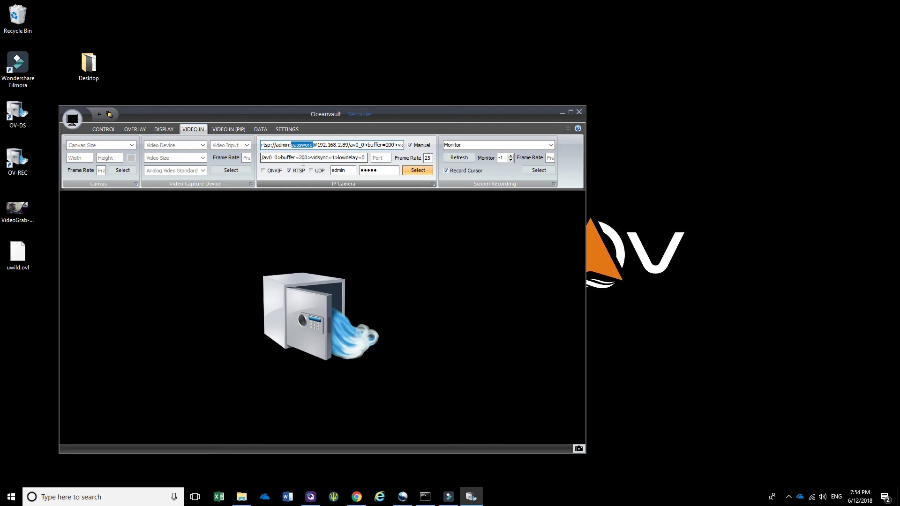
pyautogui.write('admin')
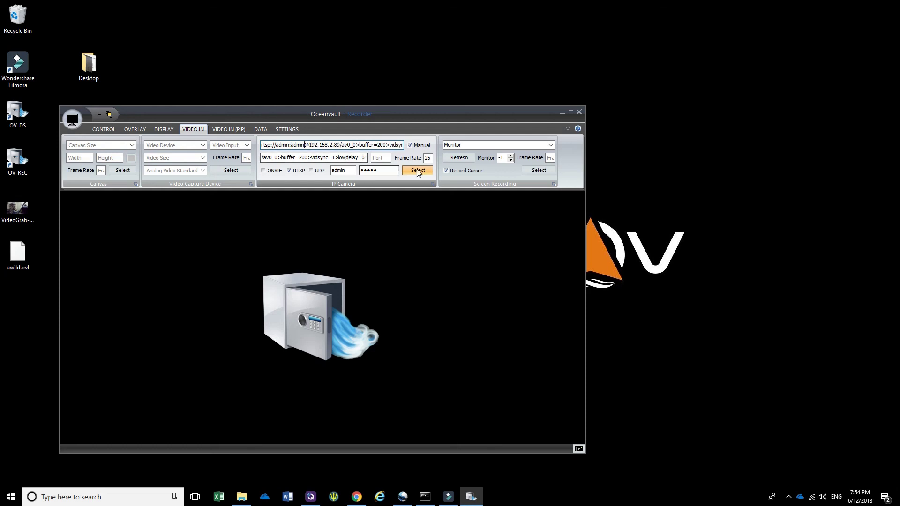
# Start the rear camera's live preview from CONTROL, then bring up the VIDEO IN (PIP) settings
pyautogui.click(111, 131)
pyautogui.click(282, 172)
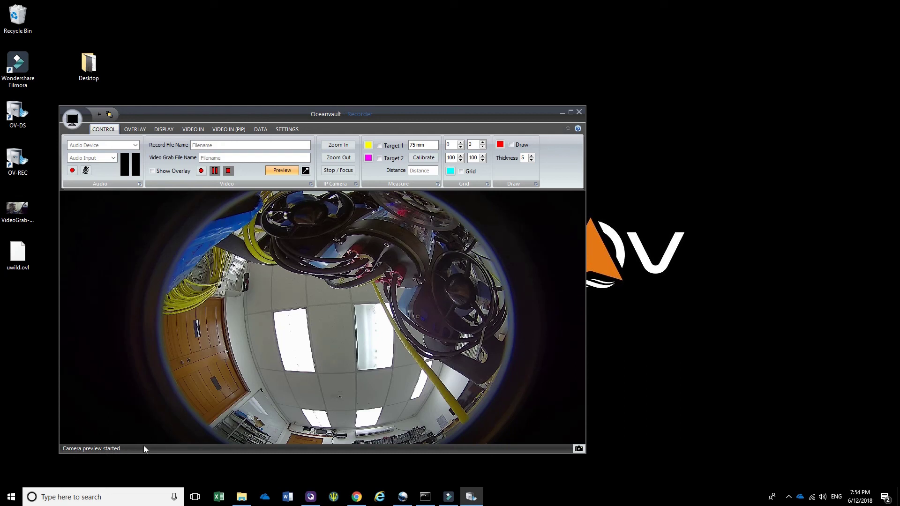
pyautogui.click(227, 129)
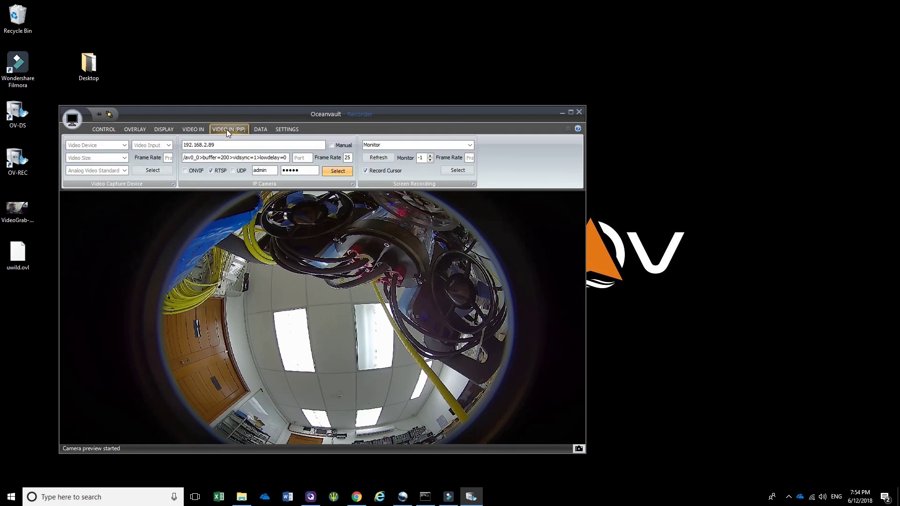